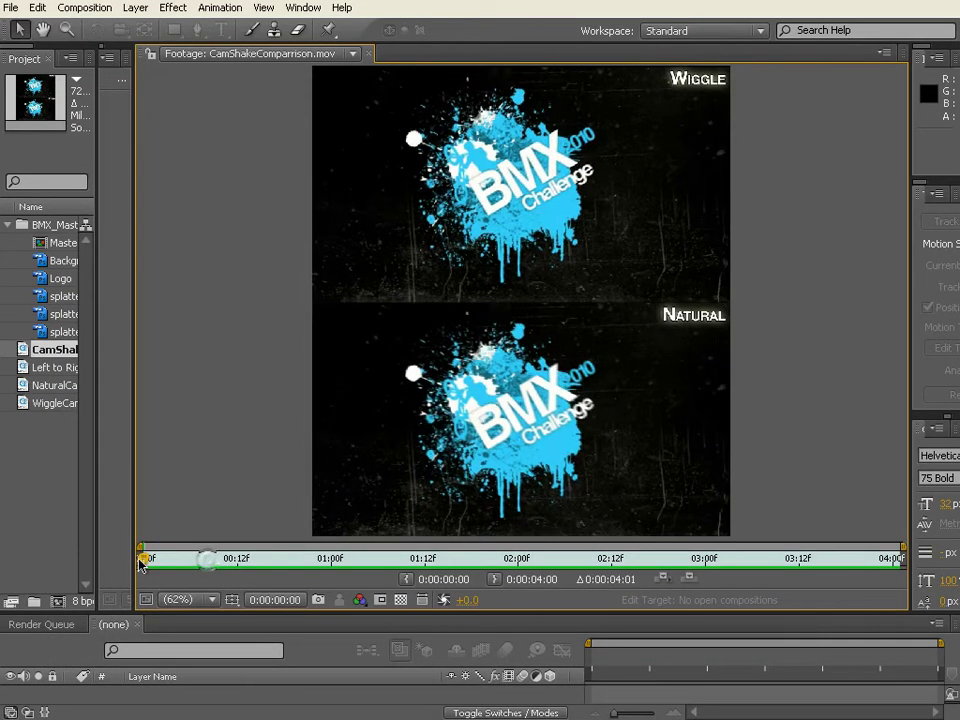
Play the camera-shake comparison footage, return it to the first frame and close its view
key(space)
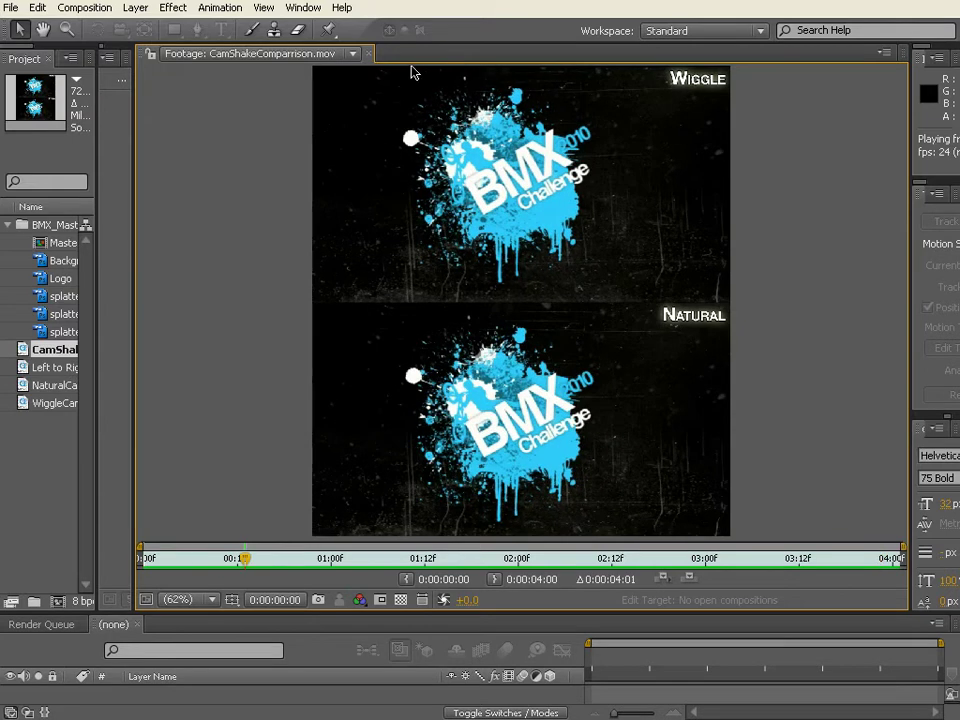
key(space)
click(369, 54)
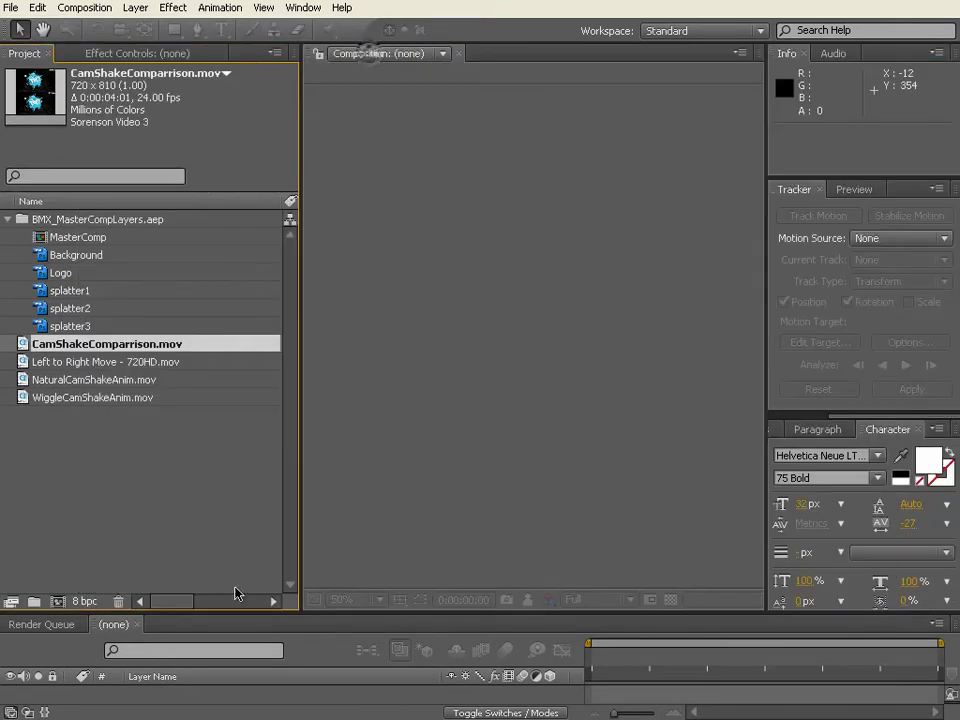
click(131, 497)
click(100, 379)
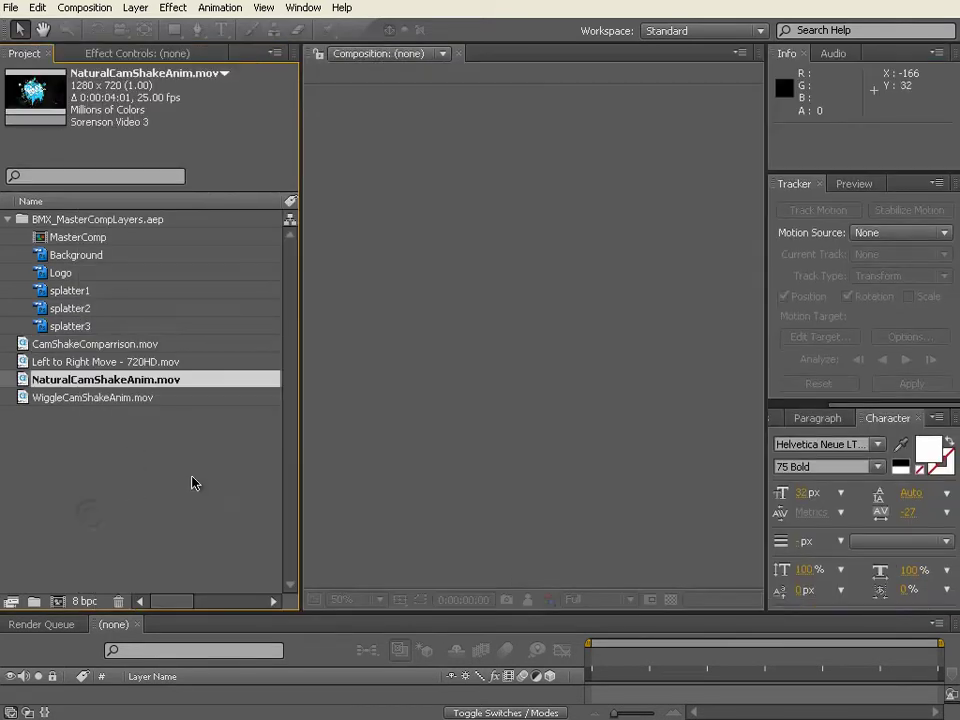
Open Left to Right Move - 720HD.mov enlarged, preview it and scrub through the garden footage
double_click(80, 362)
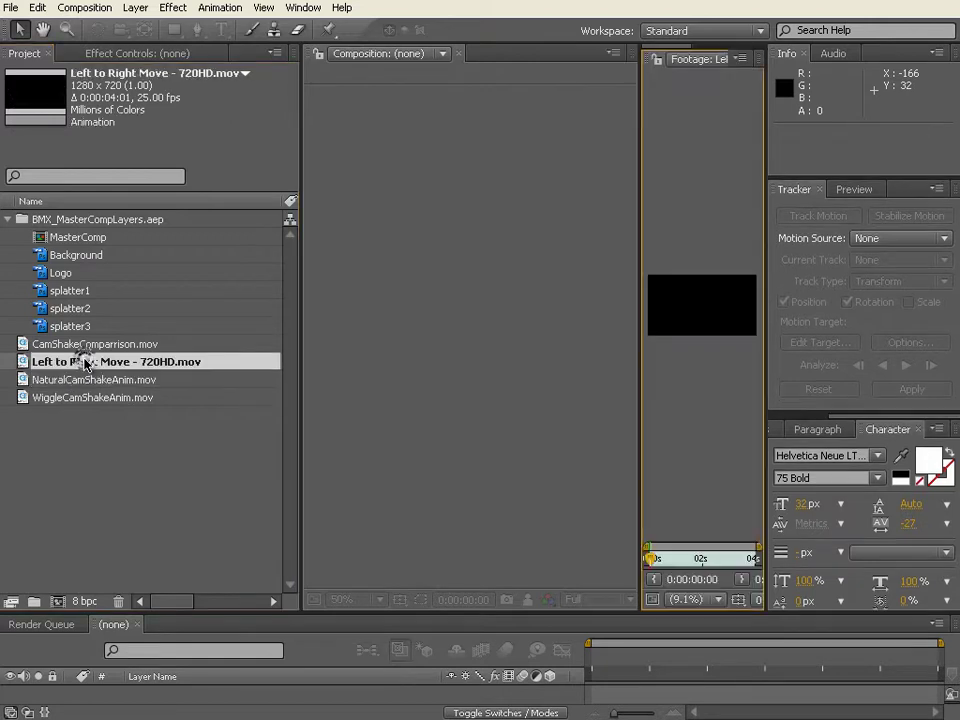
drag(640, 104, 90, 115)
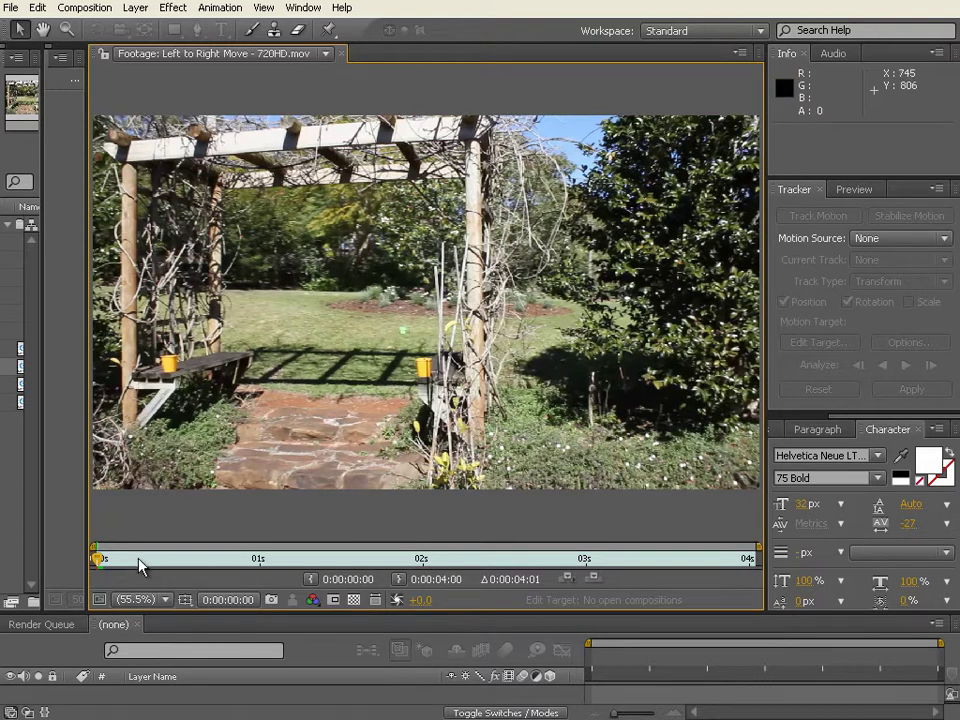
key(KP_0)
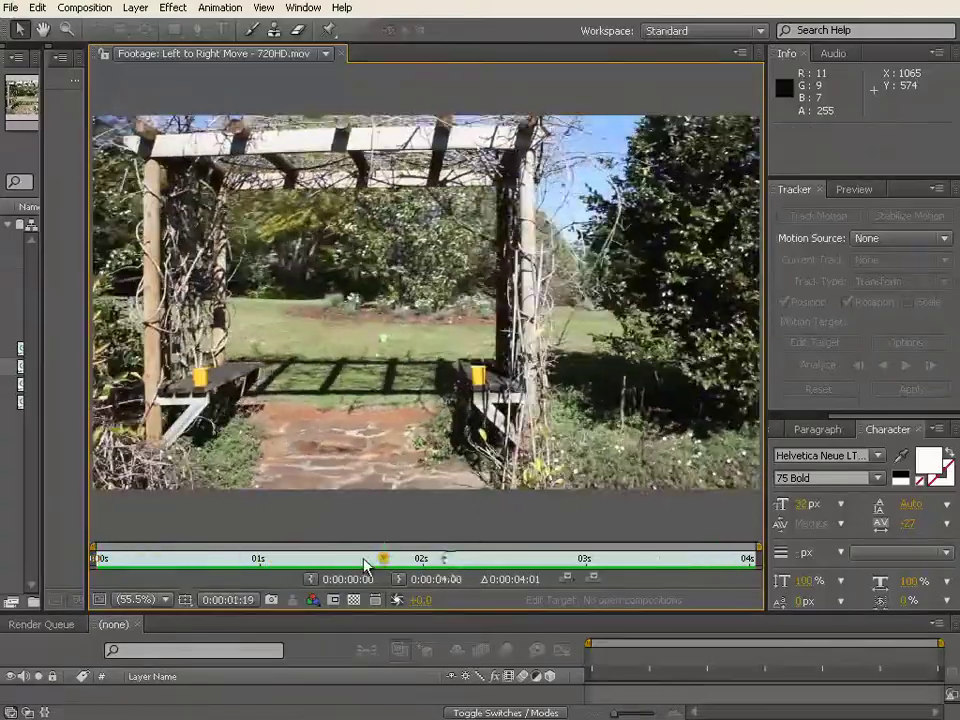
drag(366, 565, 447, 562)
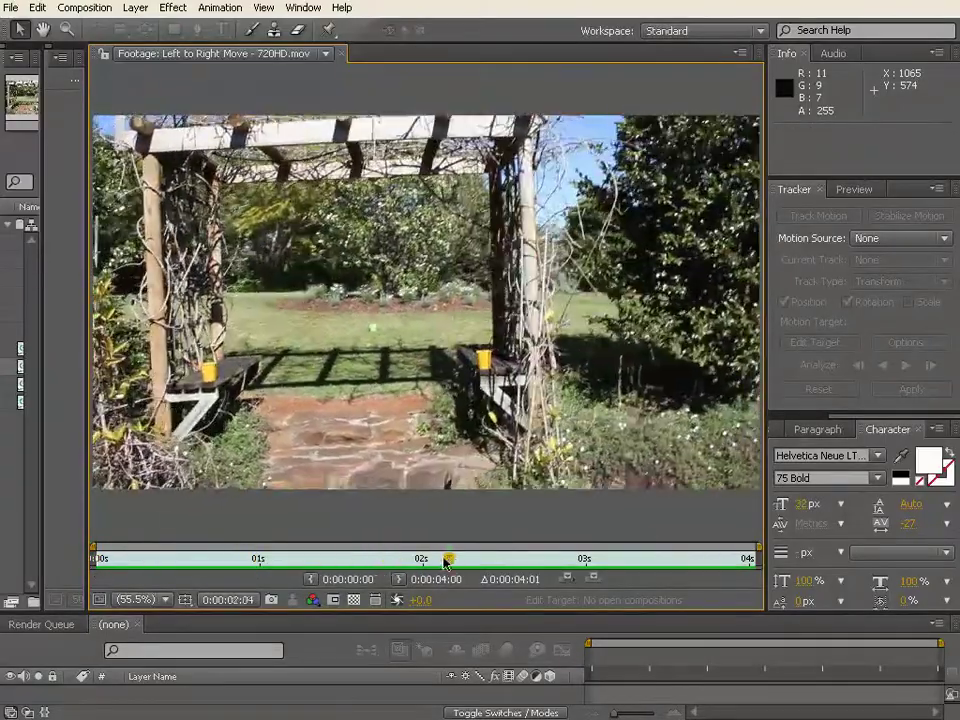
click(92, 558)
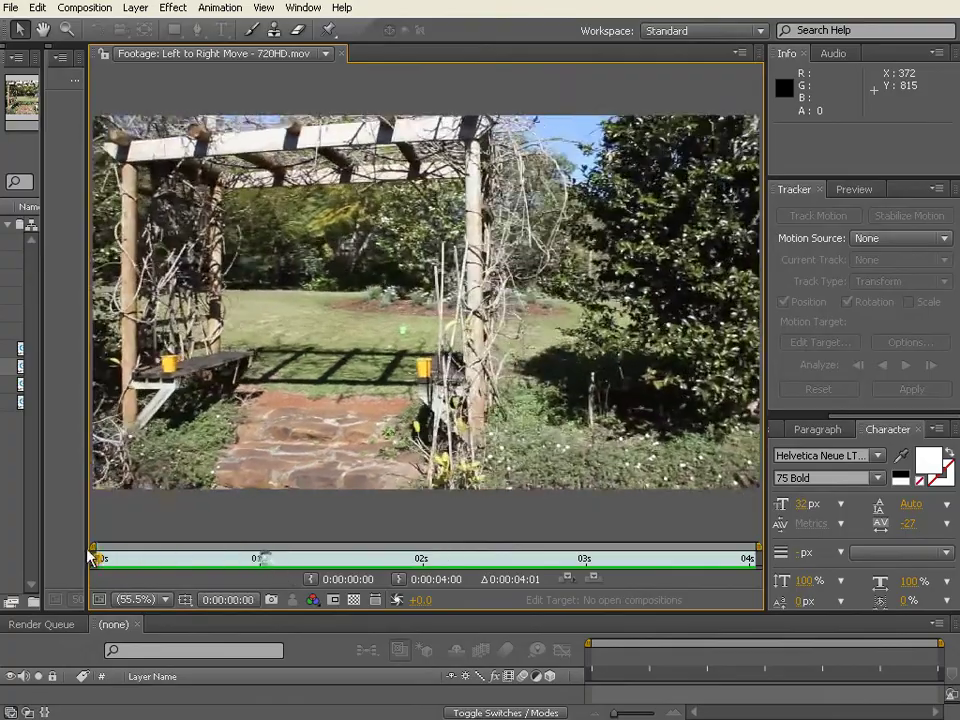
drag(92, 558, 658, 558)
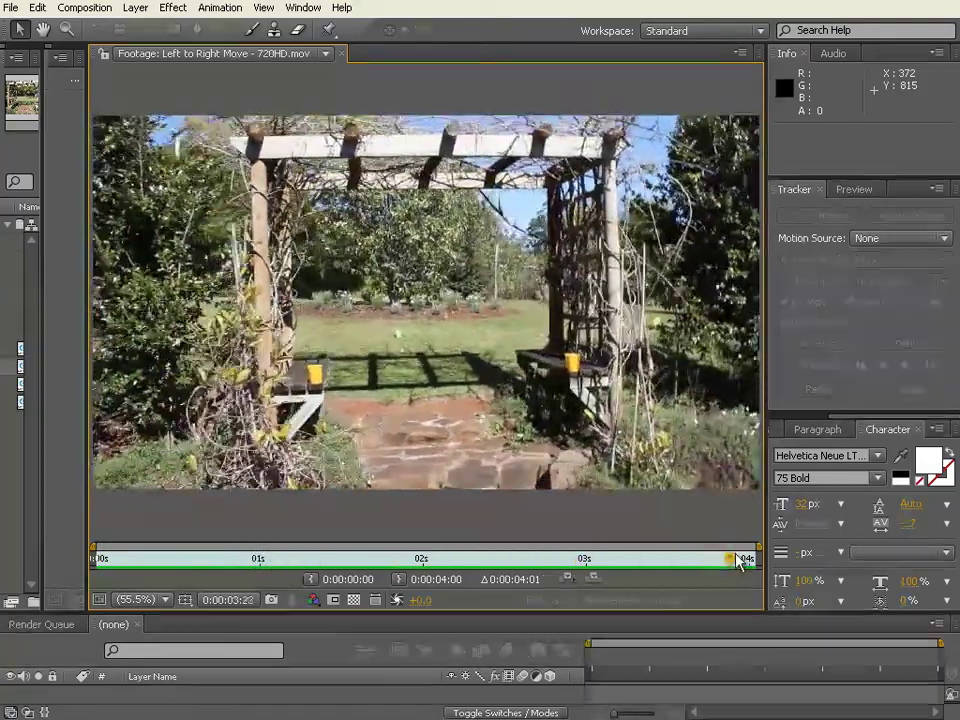
drag(740, 560, 450, 557)
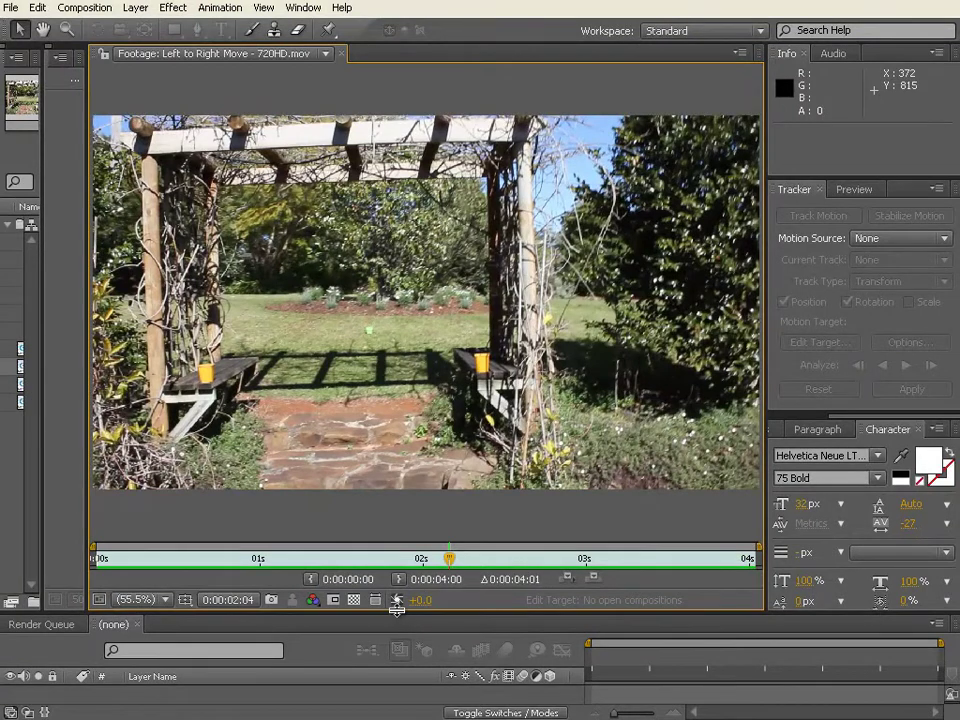
drag(397, 610, 401, 462)
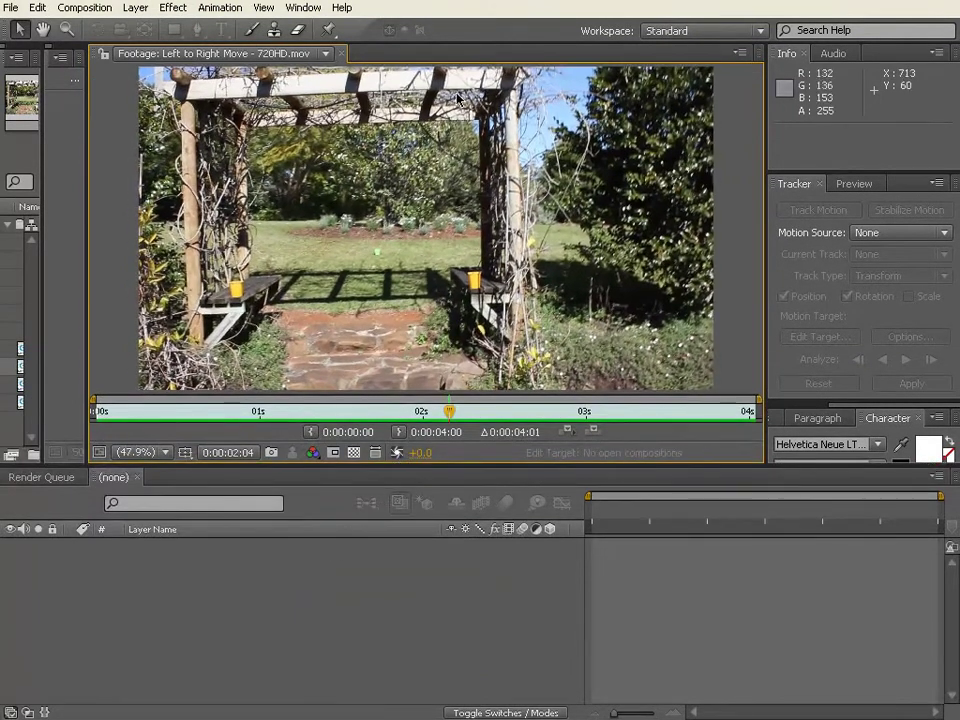
Close the footage view and create a new composition from Left to Right Move - 720HD.mov
click(342, 54)
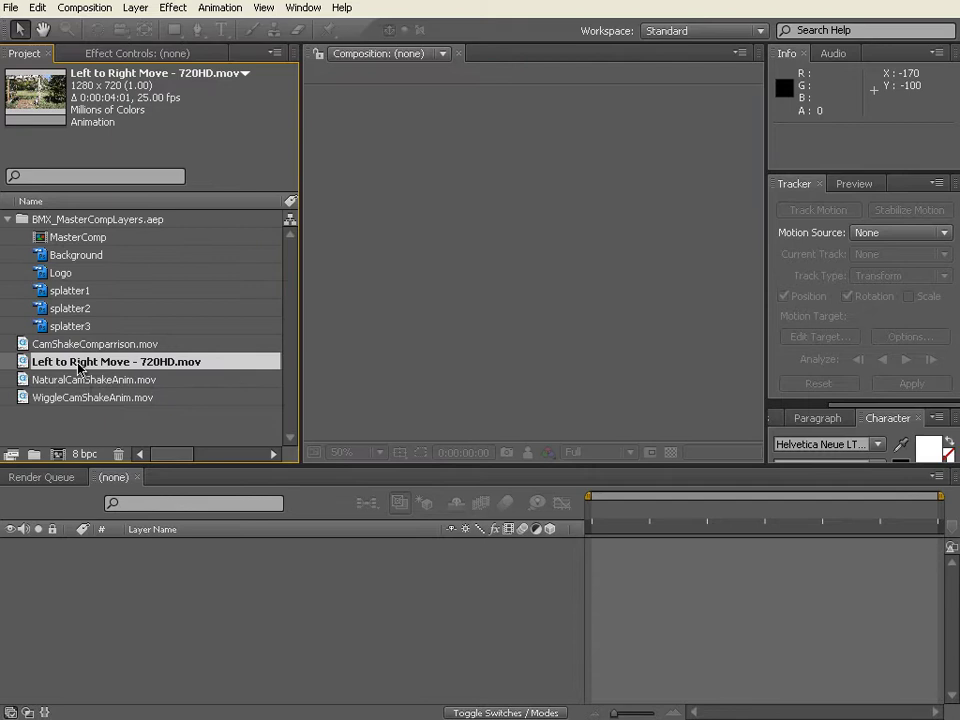
drag(78, 366, 59, 458)
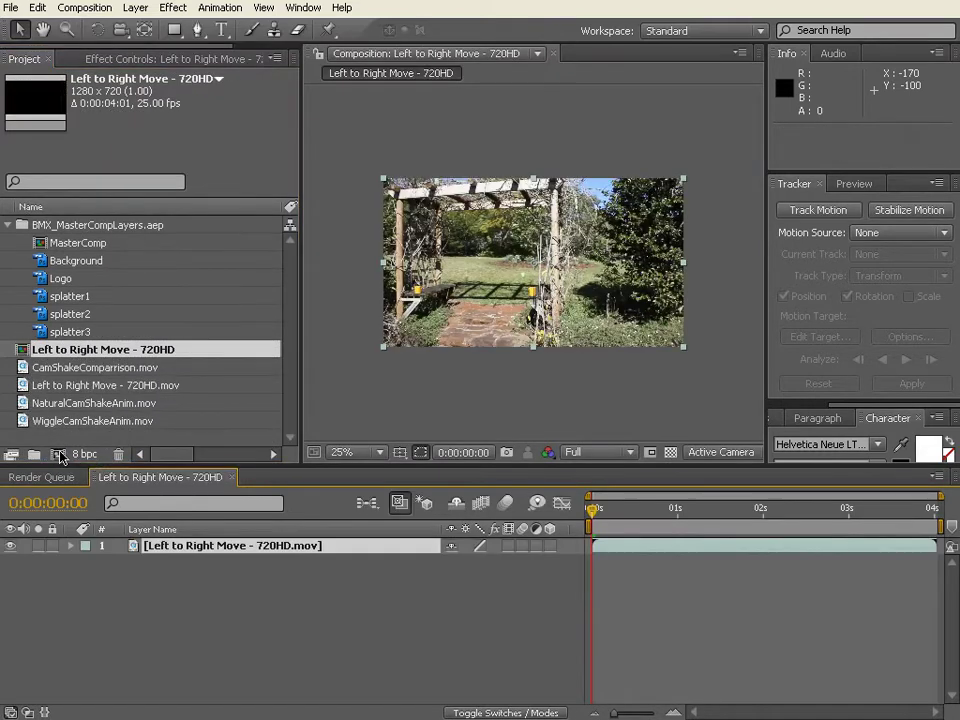
scroll(456, 381, up, 1)
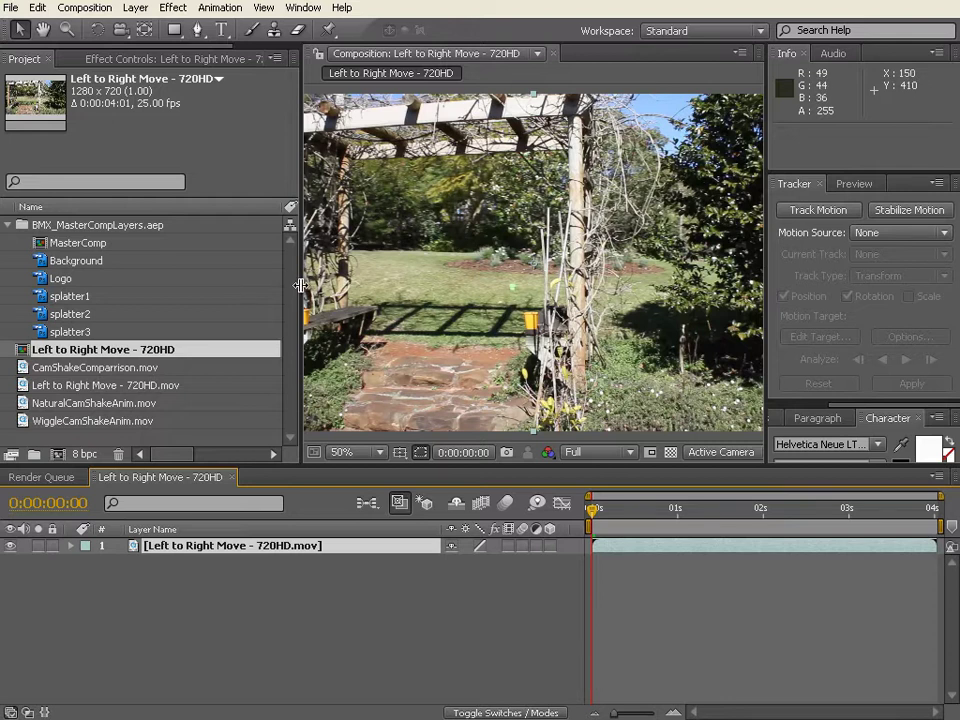
drag(302, 298, 110, 300)
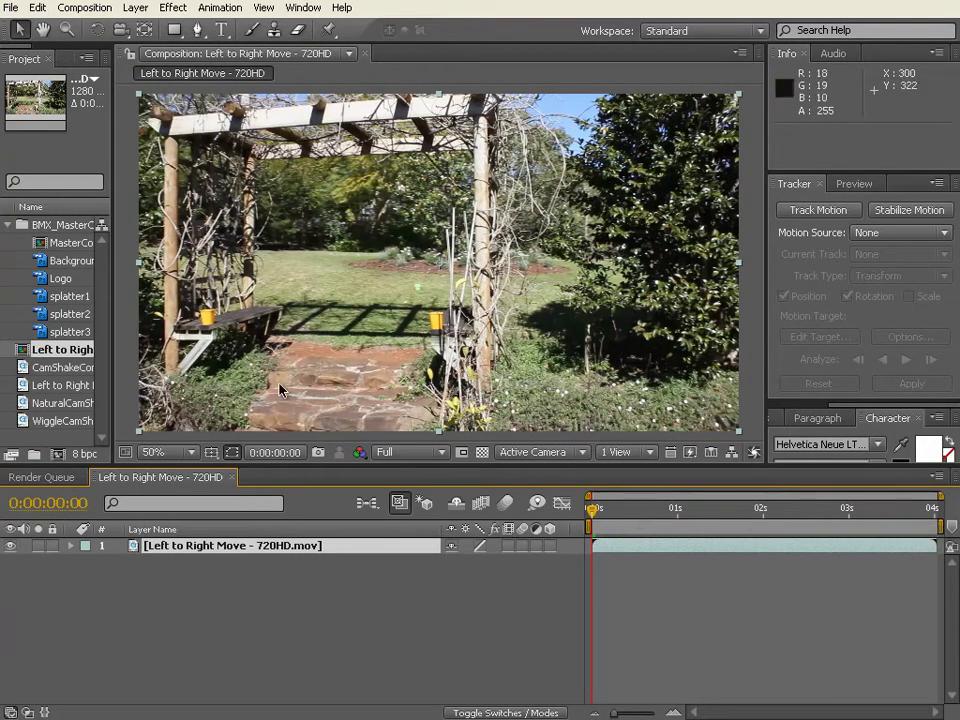
Scrub the composition to 0:00:00:20, select the footage layer and open the Window menu
drag(588, 514, 652, 515)
click(260, 546)
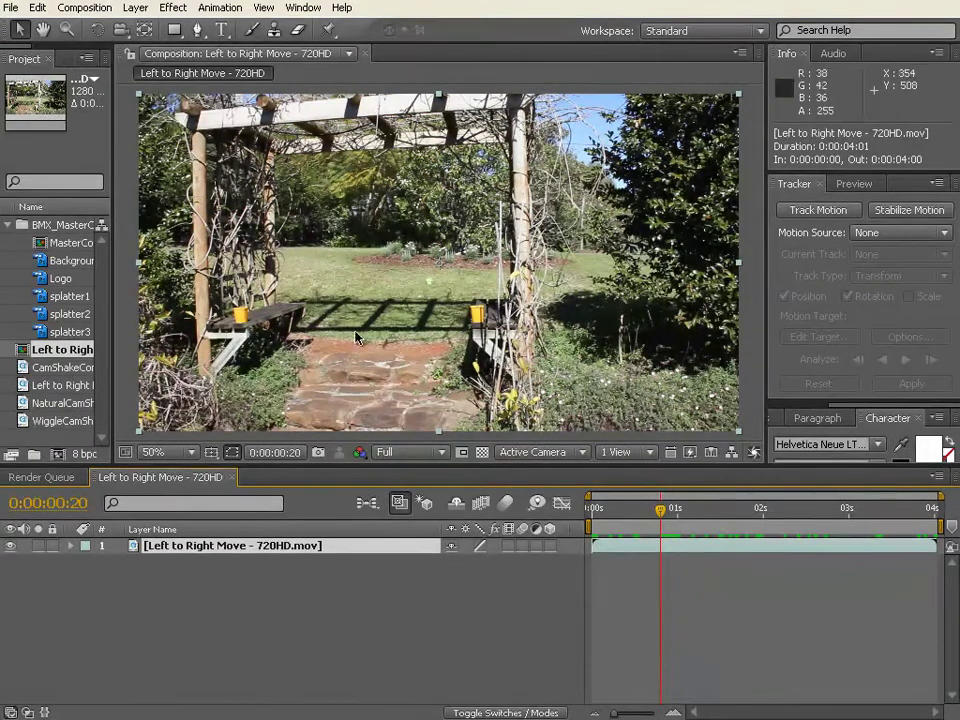
click(303, 8)
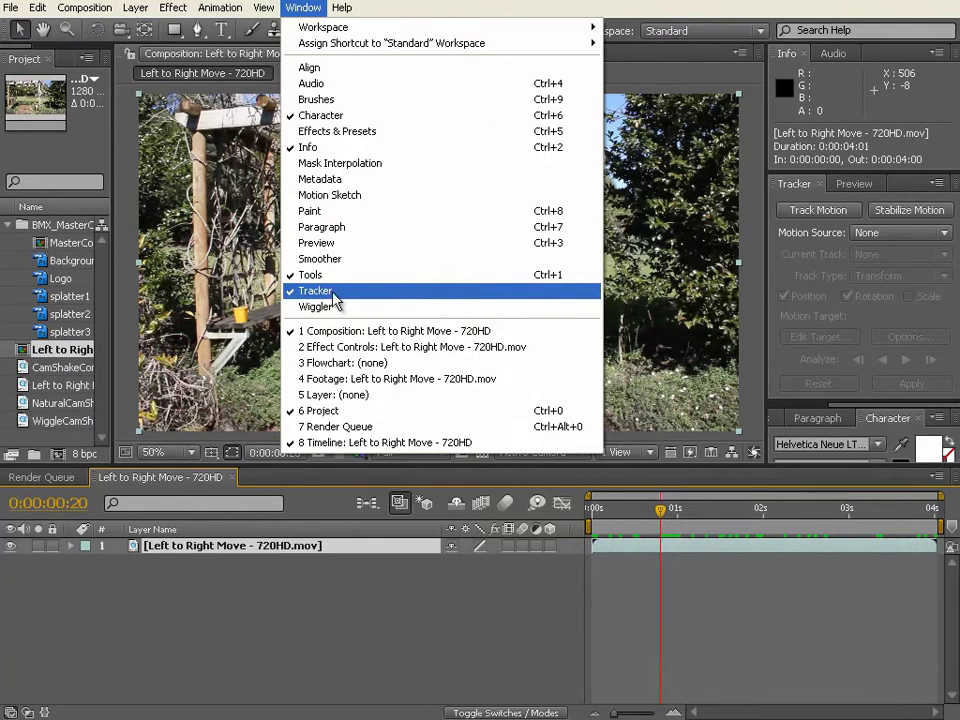
Show the Tracker panel and widen its column beside the viewer
click(790, 271)
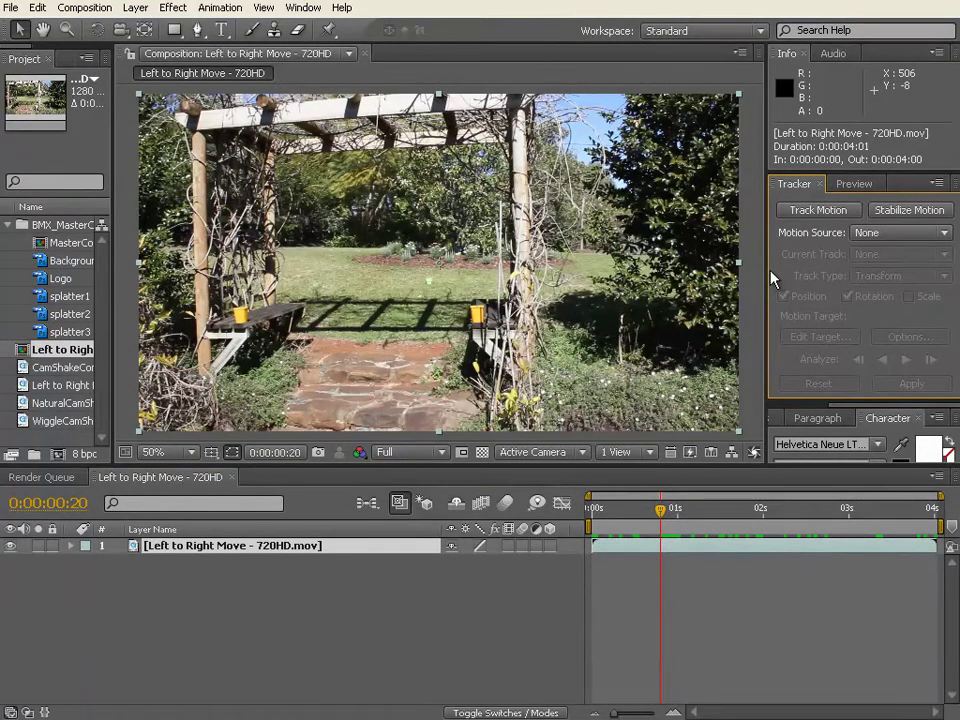
drag(765, 268, 732, 268)
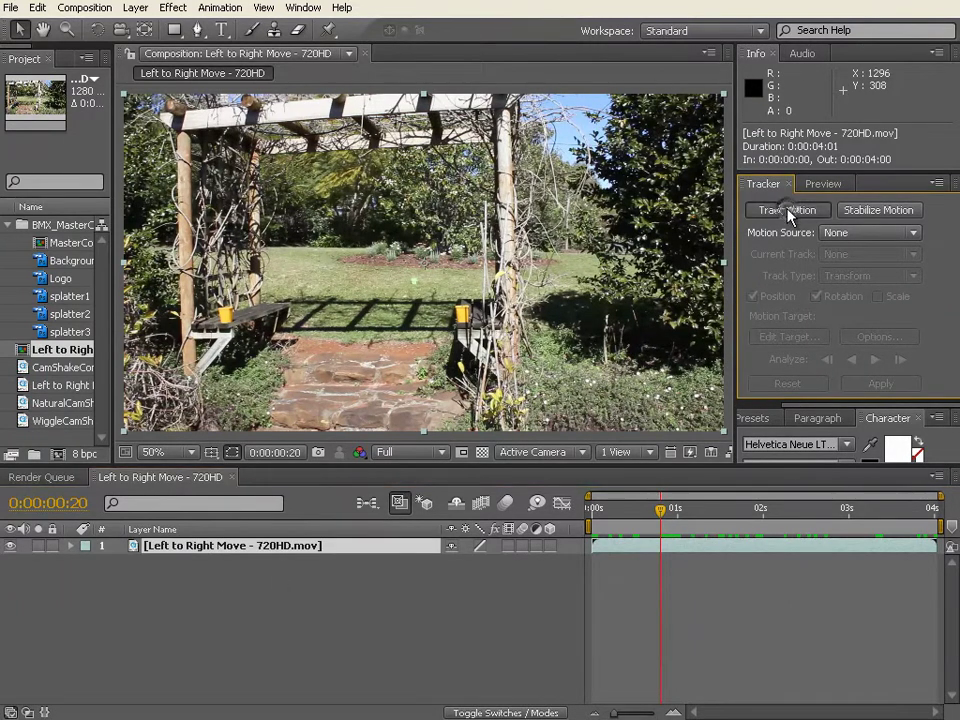
Start Track Motion on the garden layer, tracking Position and Rotation, and resize the Layer view
click(790, 212)
drag(618, 192, 180, 200)
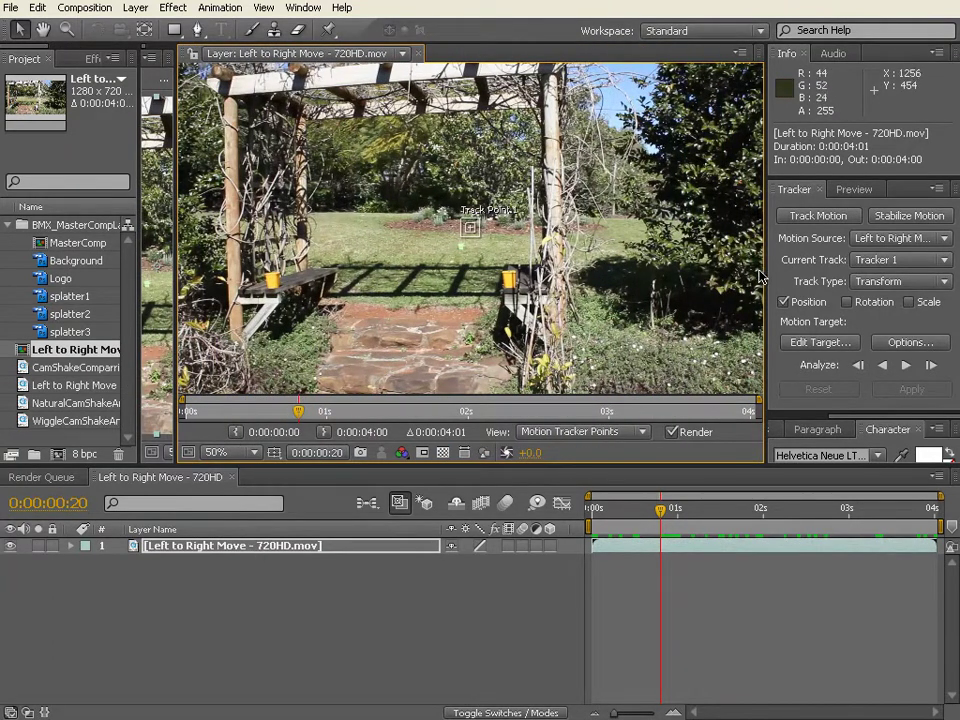
drag(760, 265, 736, 265)
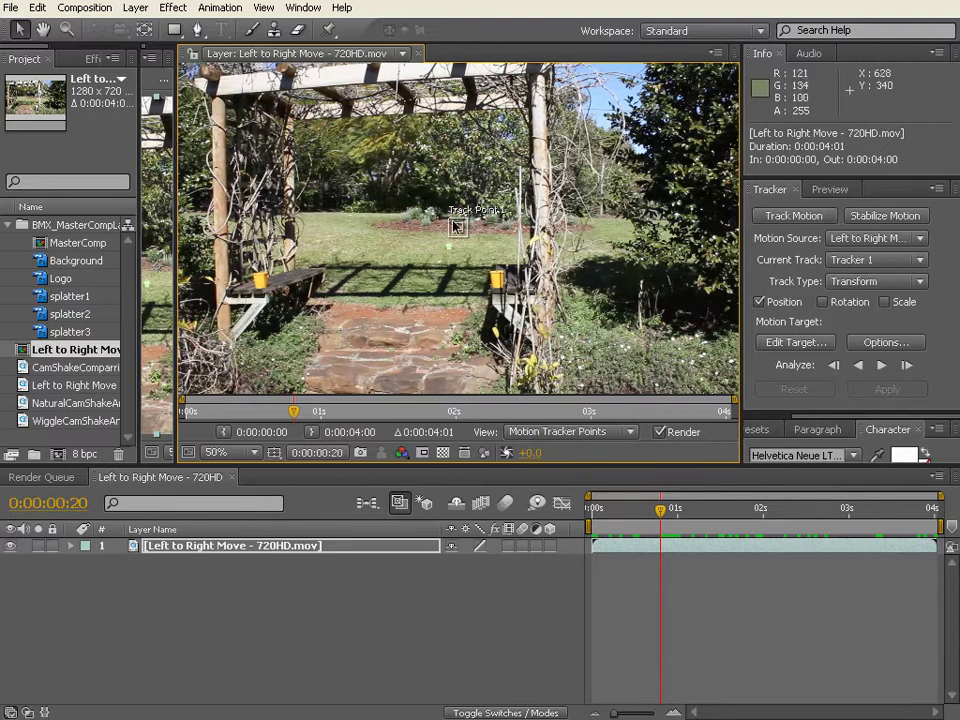
drag(458, 225, 458, 226)
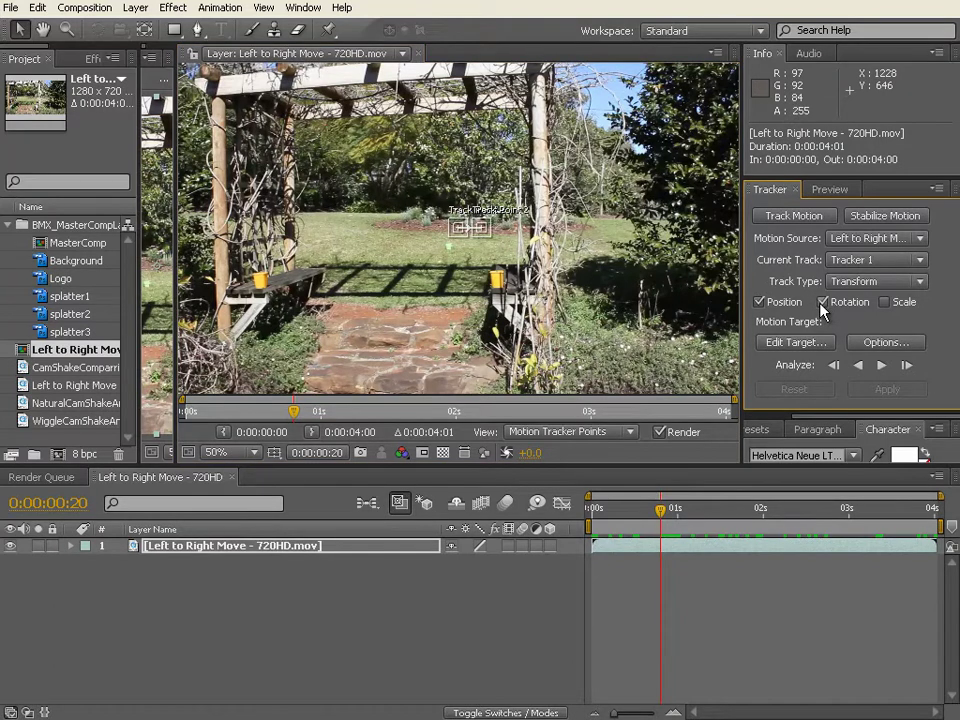
scroll(437, 235, up, 2)
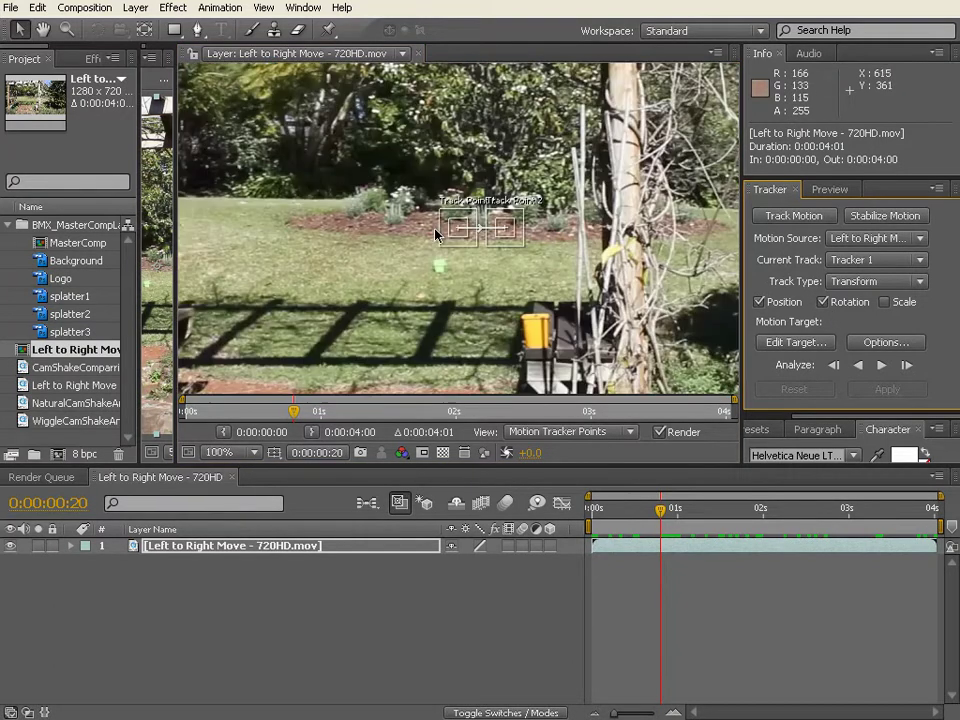
Place Track Point 1 on the left bench corner, enlarging its search area and shrinking its feature region
drag(350, 332, 556, 276)
drag(598, 230, 264, 324)
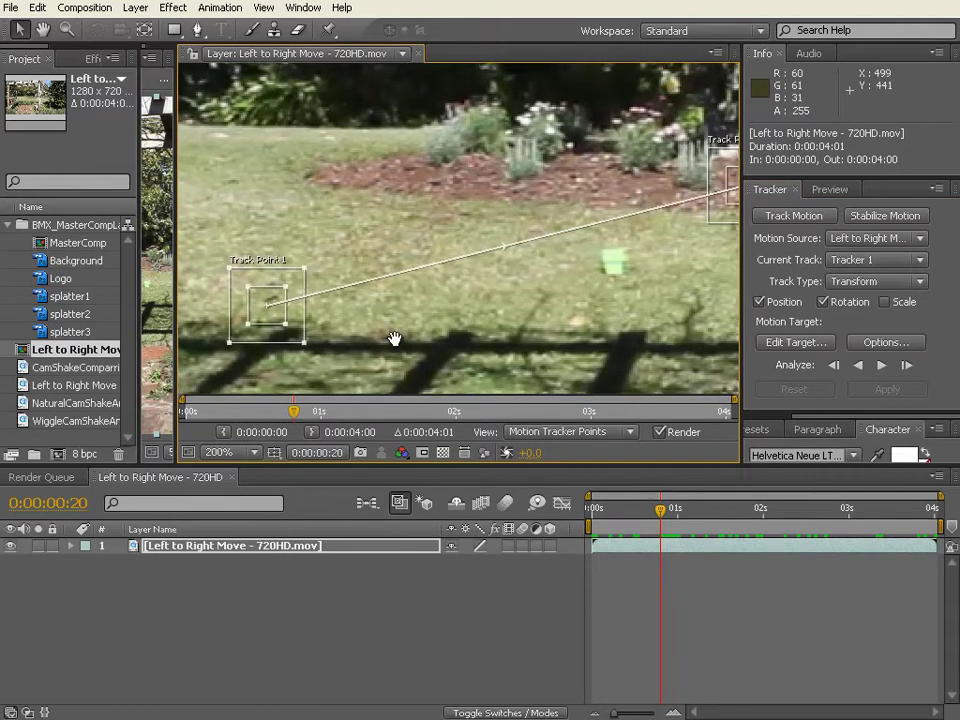
drag(392, 336, 604, 257)
drag(504, 233, 429, 339)
scroll(425, 345, up, 1)
scroll(471, 311, left, 2)
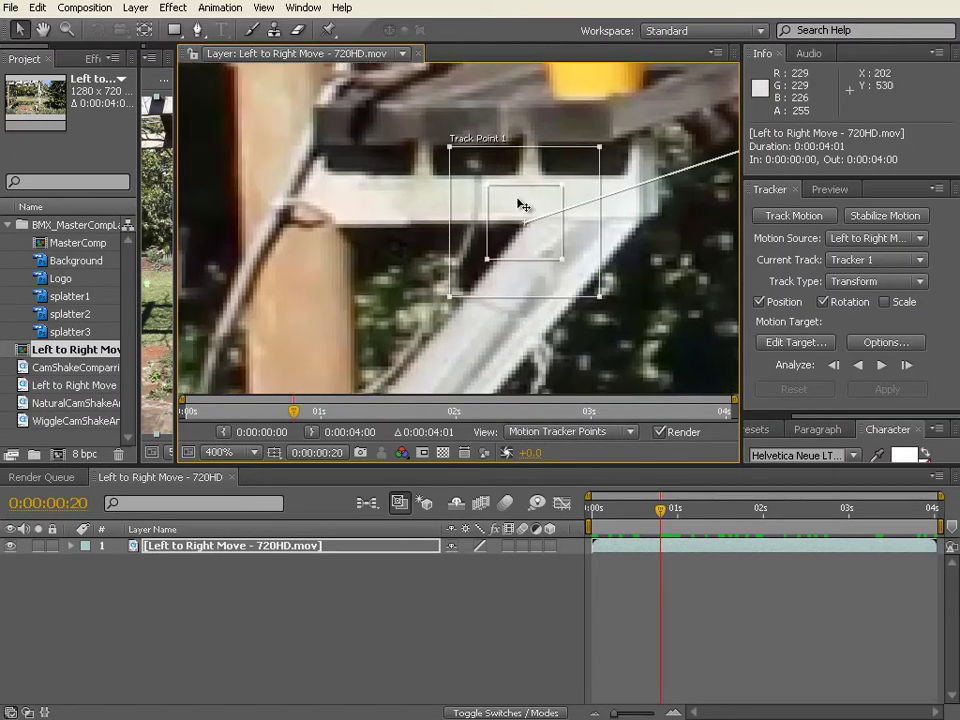
drag(452, 300, 409, 321)
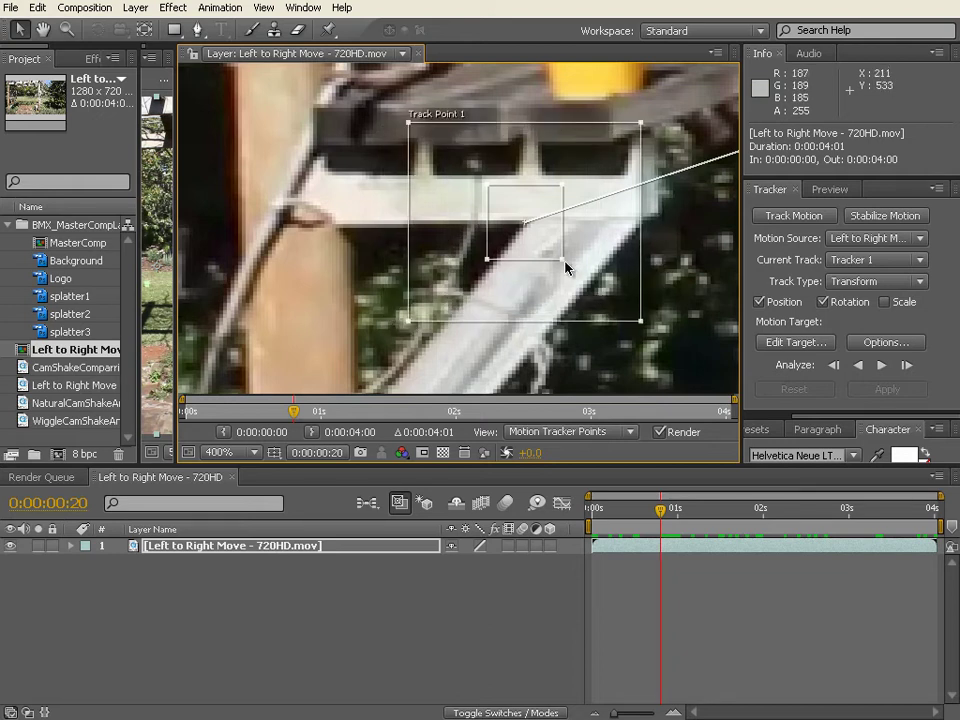
drag(564, 261, 557, 253)
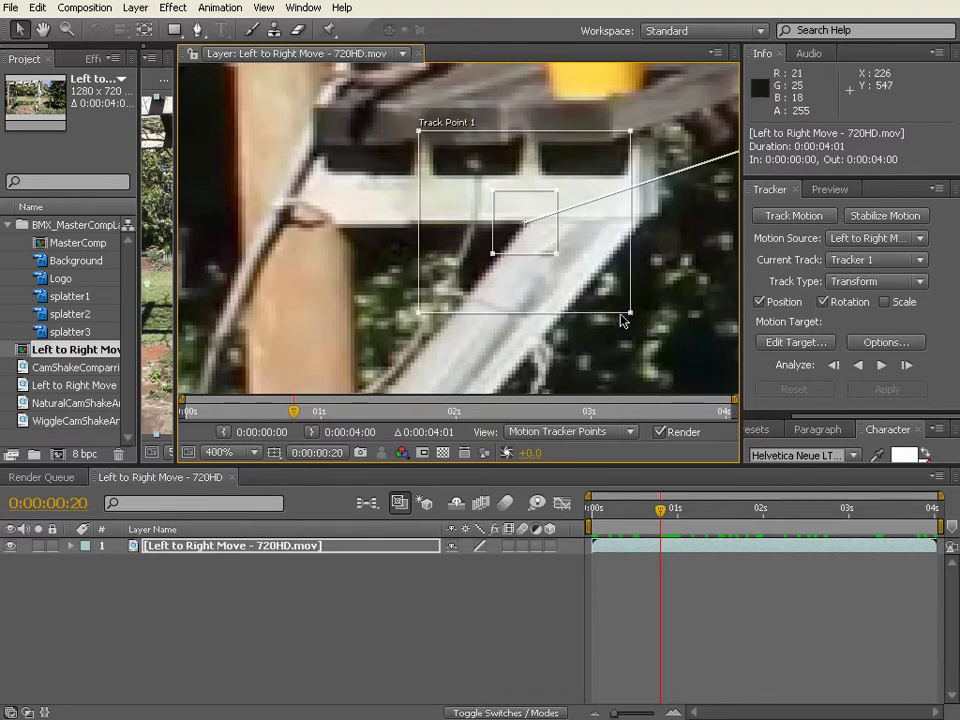
key(slash)
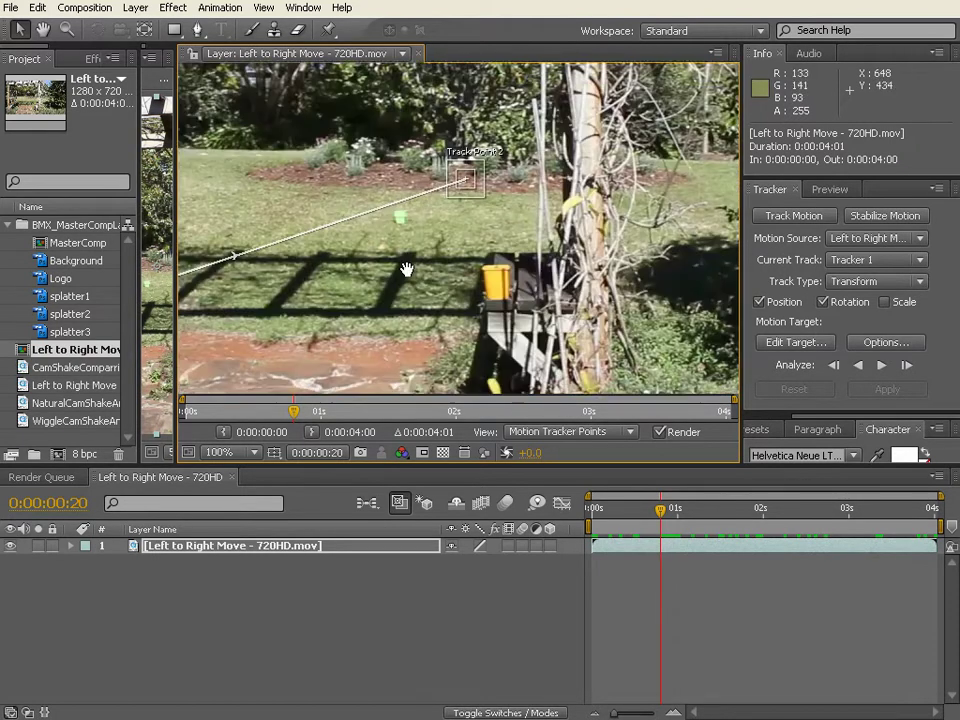
Position Track Point 2 on the yellow bucket with a larger search area, back at 100% zoom
scroll(475, 228, up, 1)
drag(622, 240, 469, 258)
drag(386, 165, 444, 296)
drag(619, 255, 662, 119)
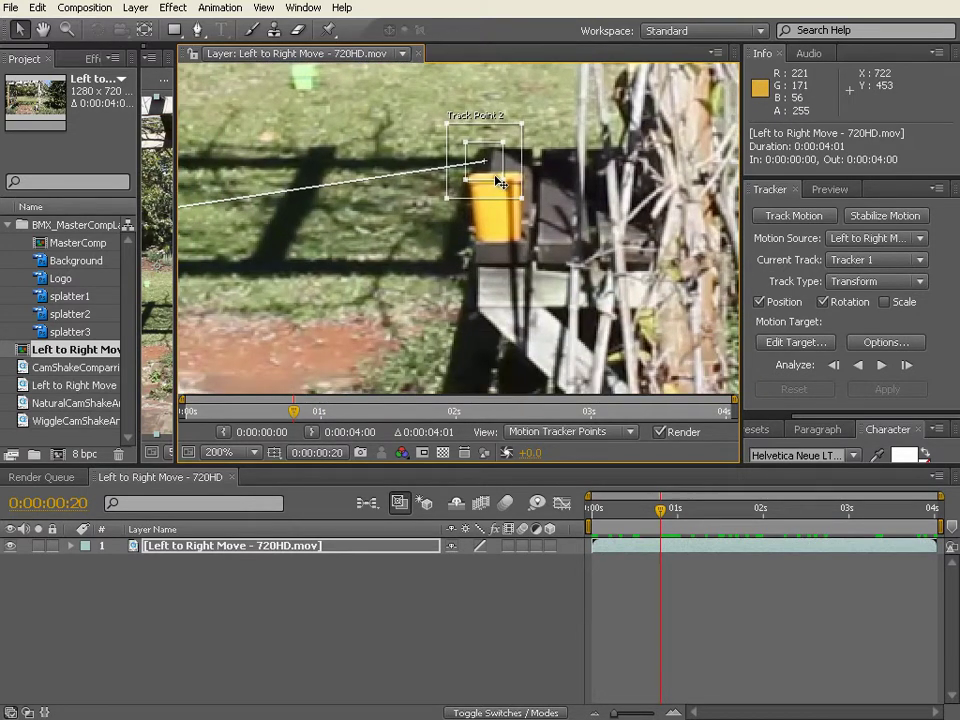
drag(505, 178, 505, 262)
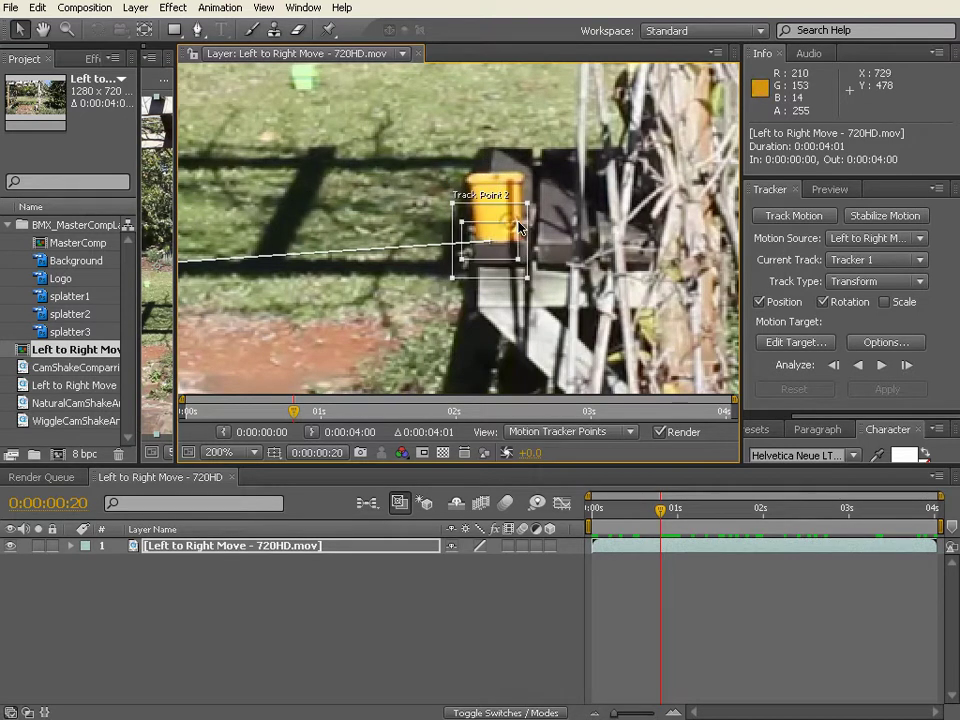
drag(529, 206, 552, 203)
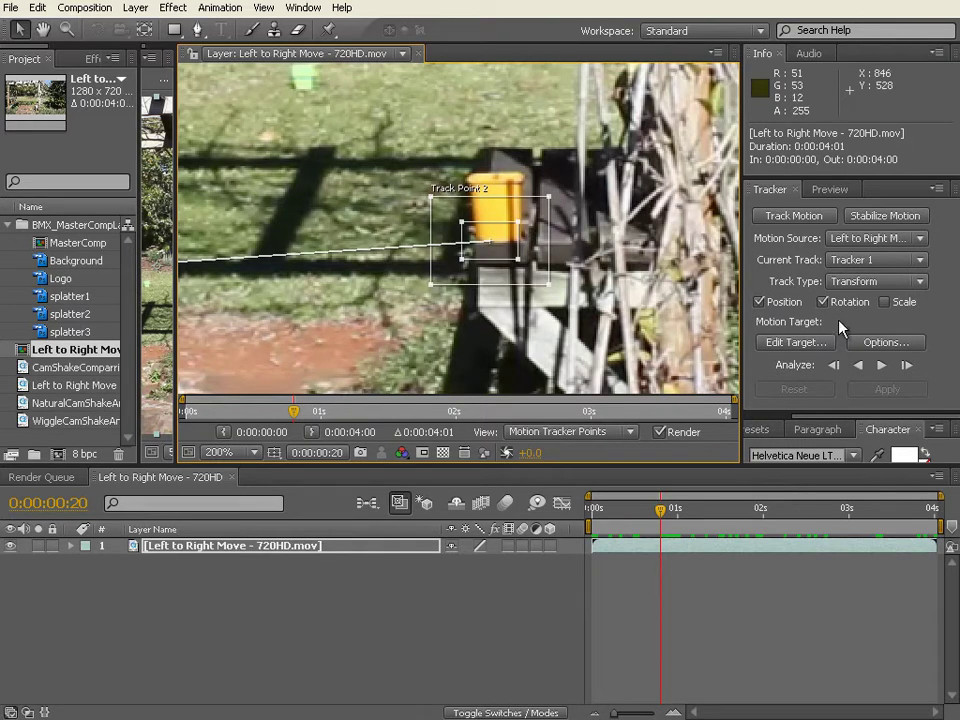
key(comma)
scroll(600, 320, left, 5)
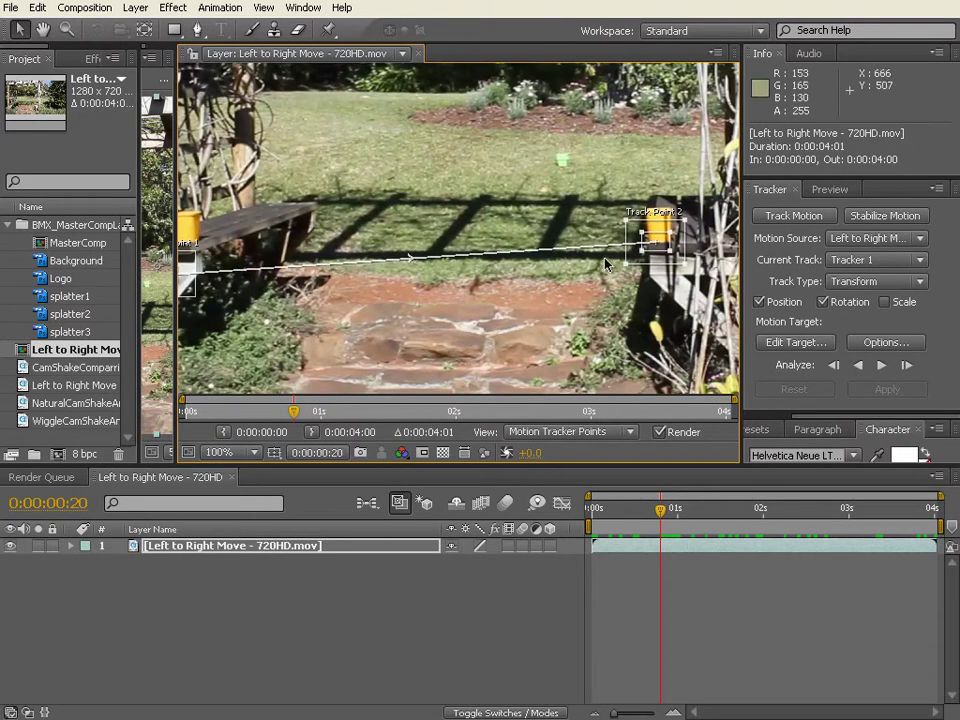
Analyze both track points forward, then backward, across the whole clip
click(883, 367)
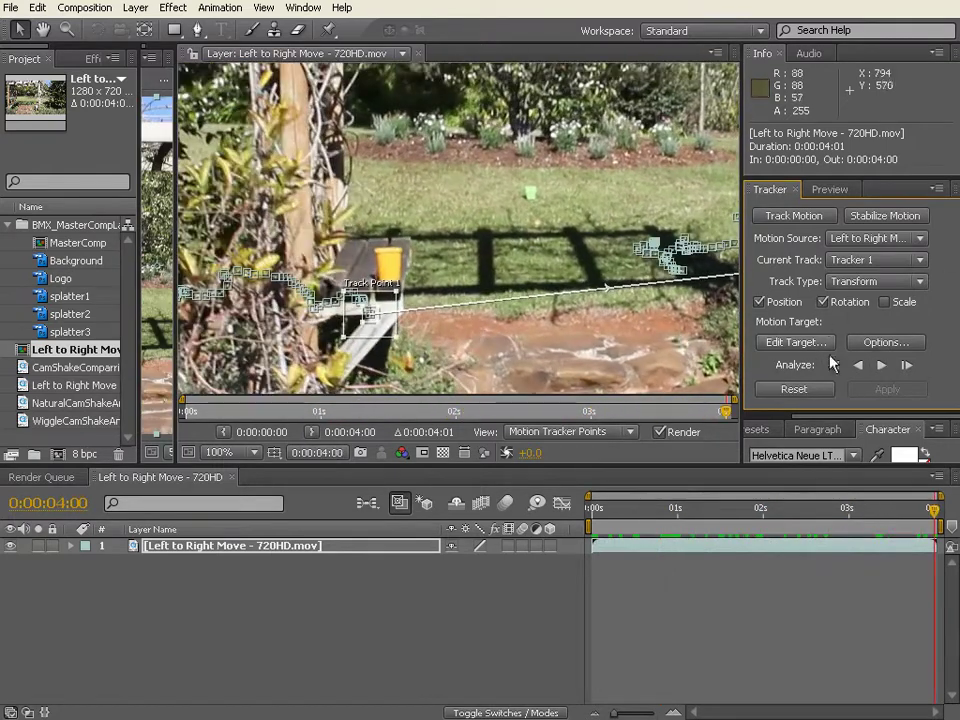
click(859, 366)
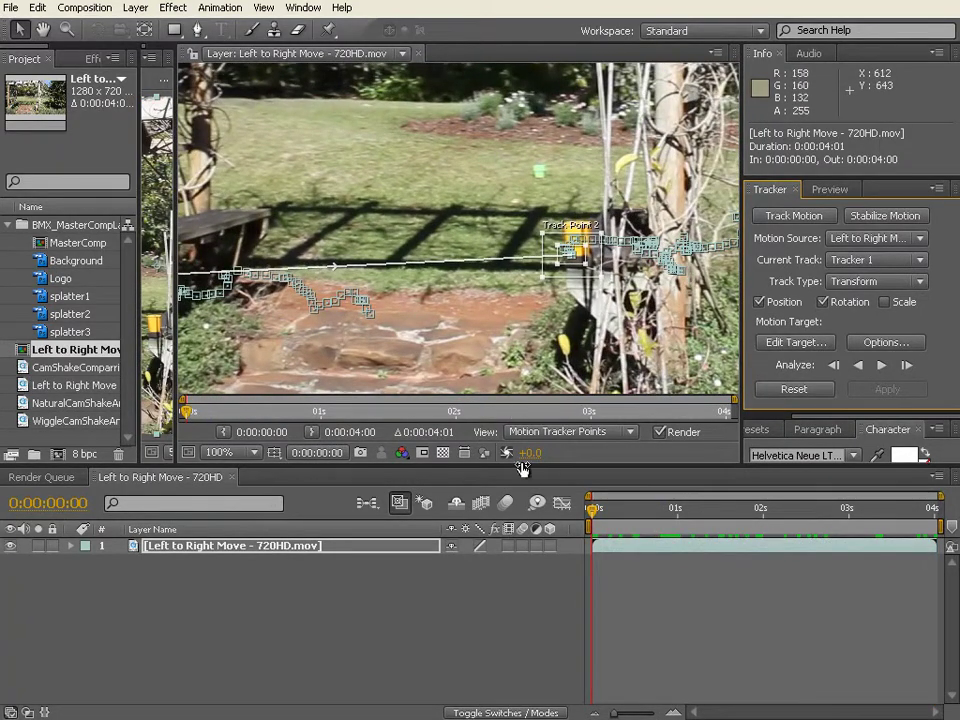
Add a new Null Object layer via Layer > New and begin renaming it
click(176, 8)
mouse_move(135, 8)
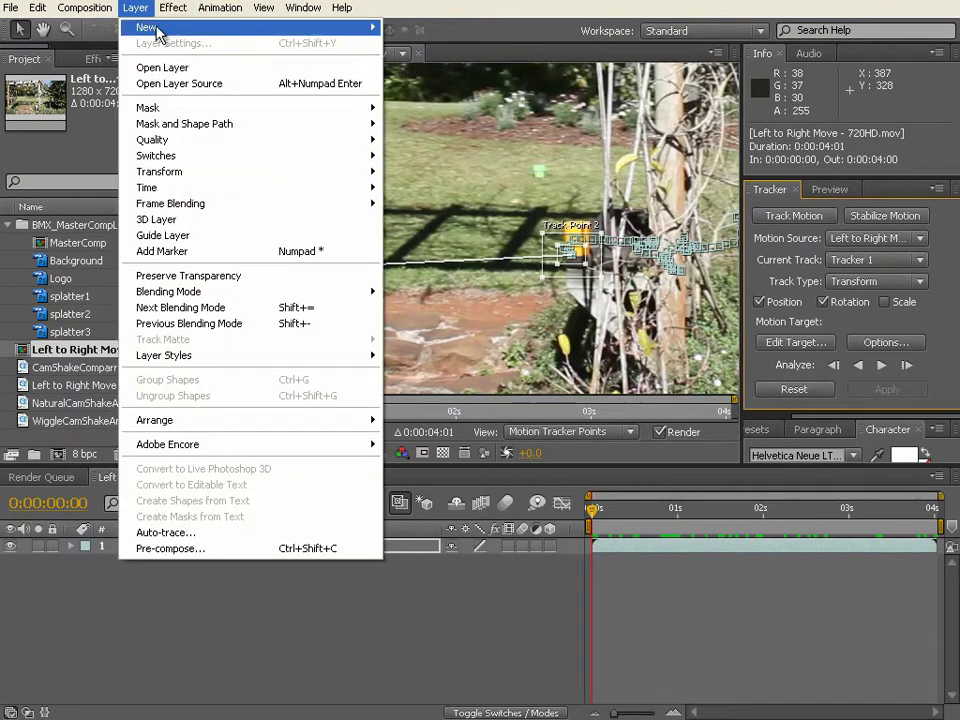
mouse_move(165, 27)
click(479, 97)
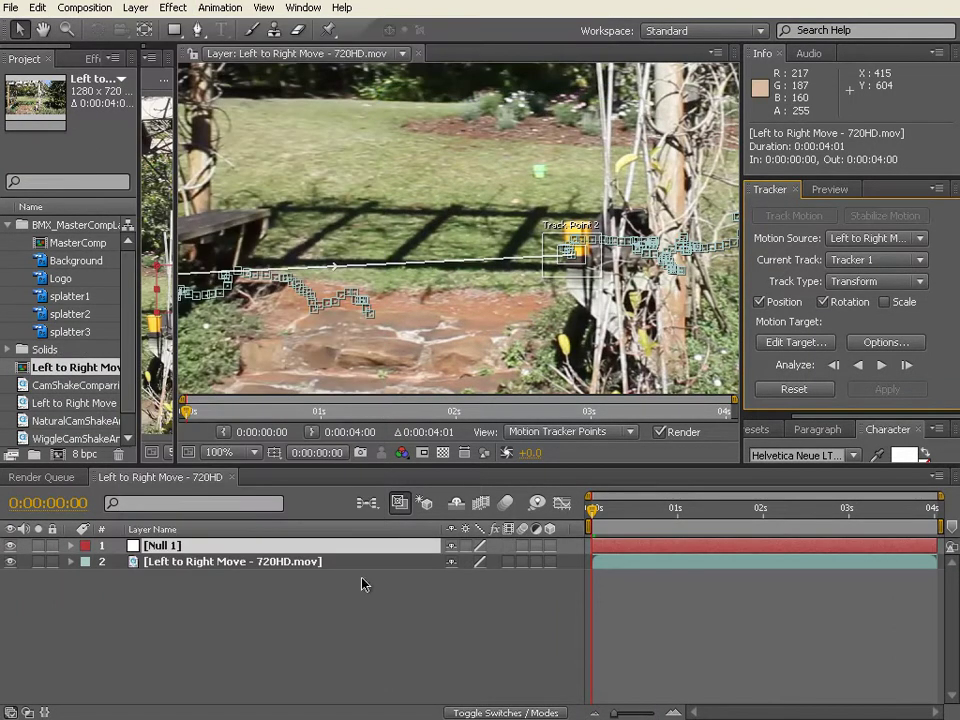
key(Return)
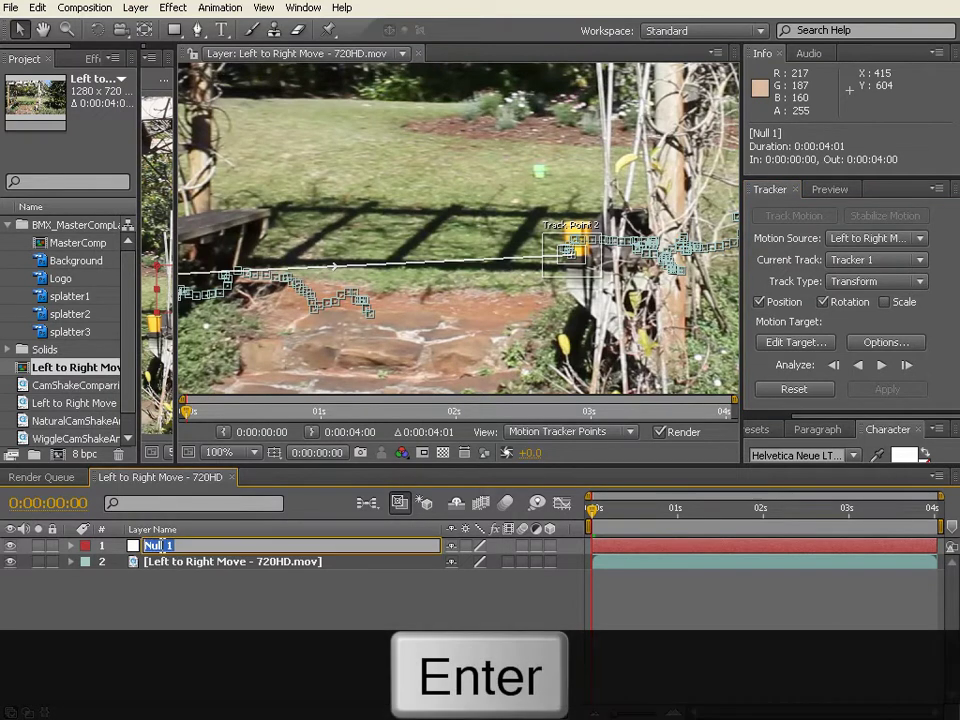
Name the null CamShake and set it as the tracker's motion target
text(CamShake)
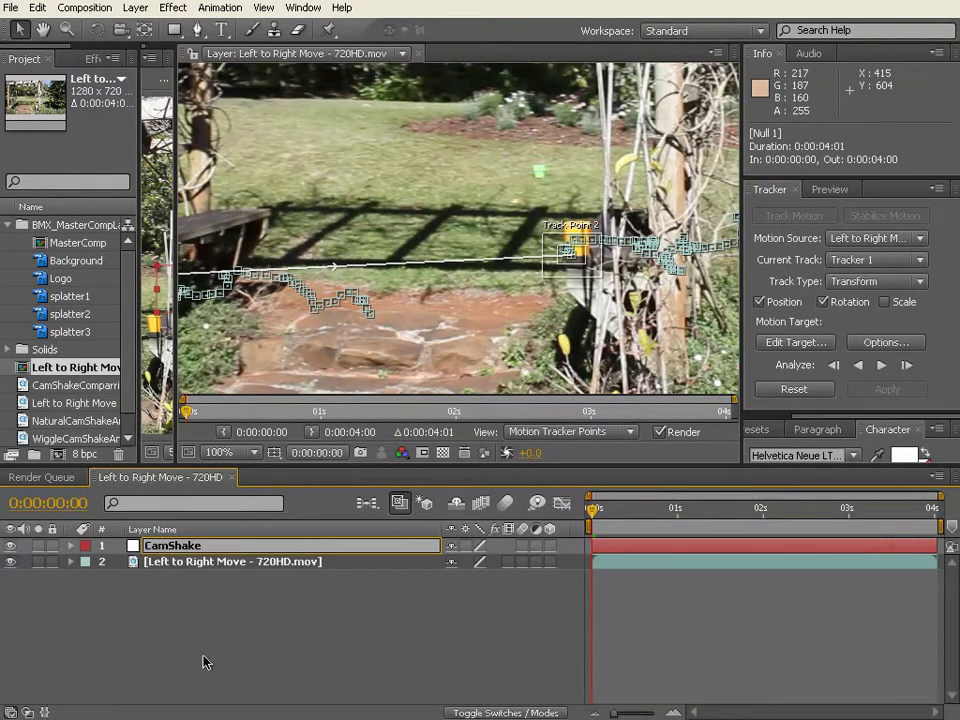
key(Return)
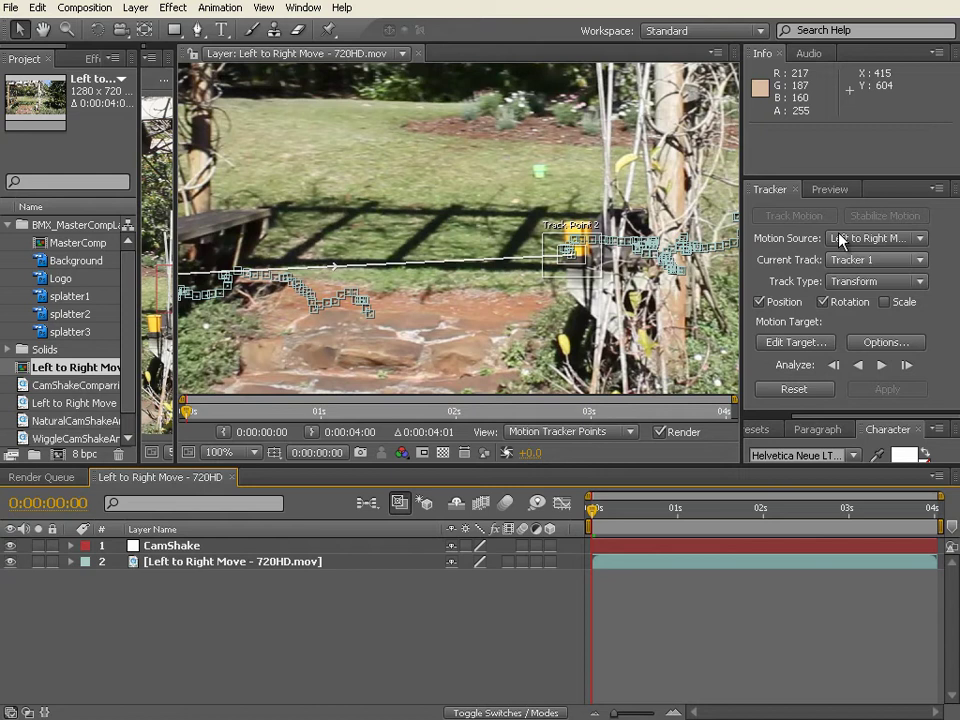
click(808, 343)
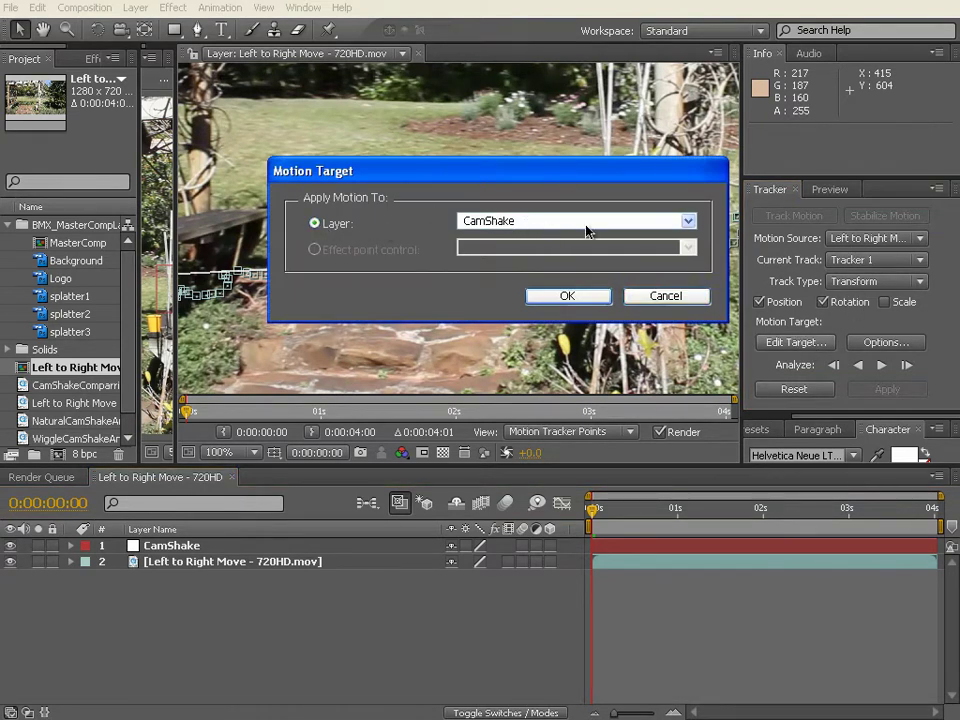
click(567, 297)
Apply the tracking data to CamShake in X and Y
click(890, 390)
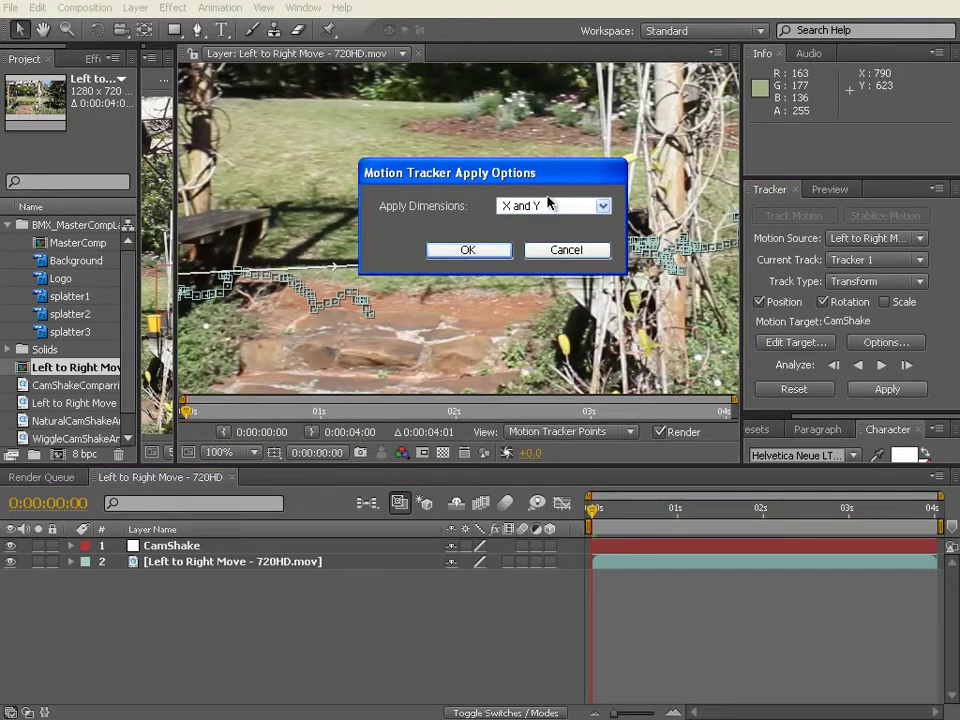
click(603, 205)
click(603, 205)
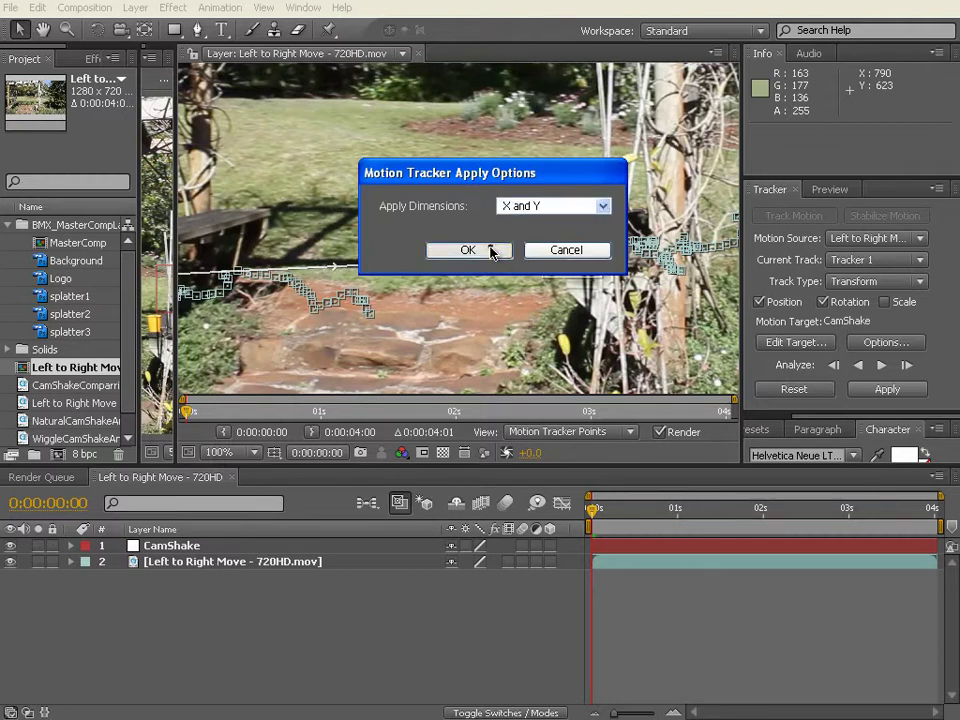
click(491, 251)
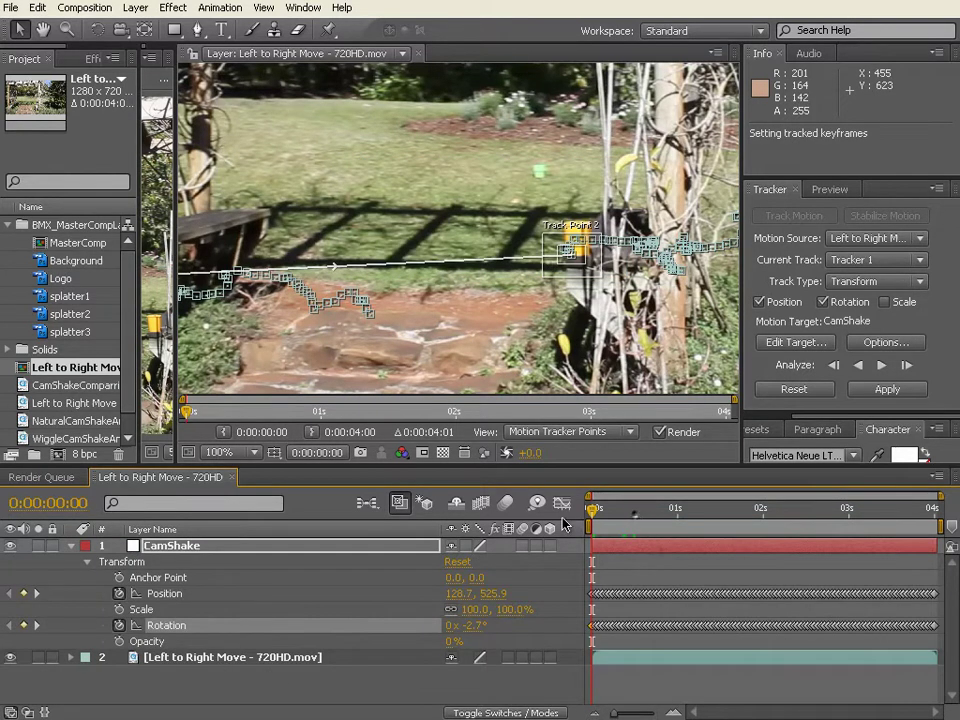
Close the Layer view, widen the Composition viewer, scrub to verify CamShake's track, then collapse and deselect it
click(417, 53)
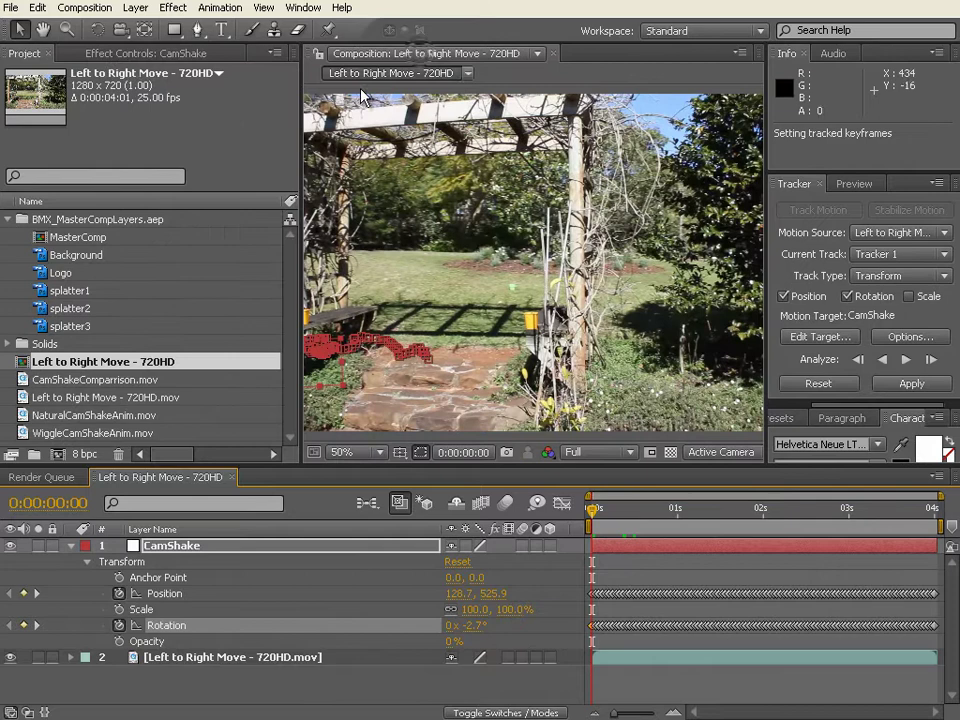
drag(300, 234, 145, 234)
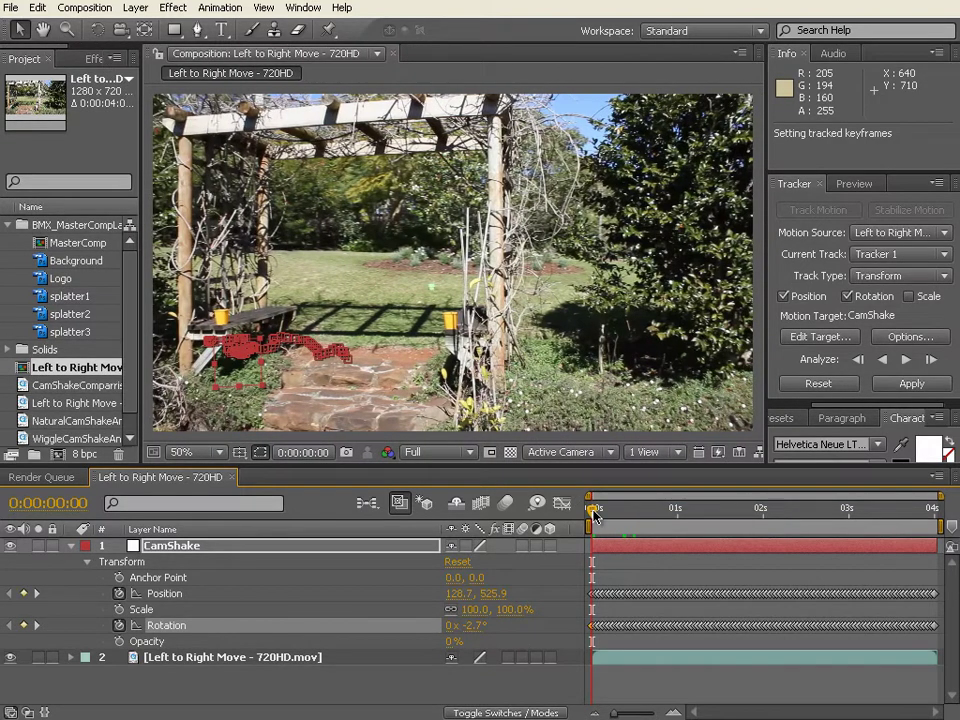
drag(592, 509, 720, 556)
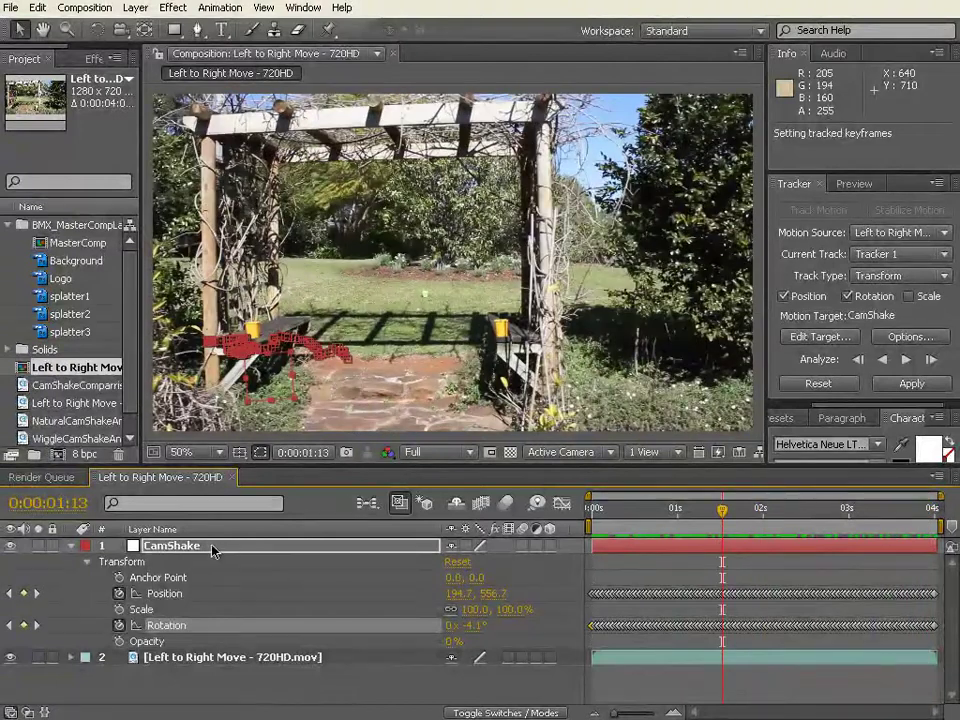
click(72, 547)
click(223, 546)
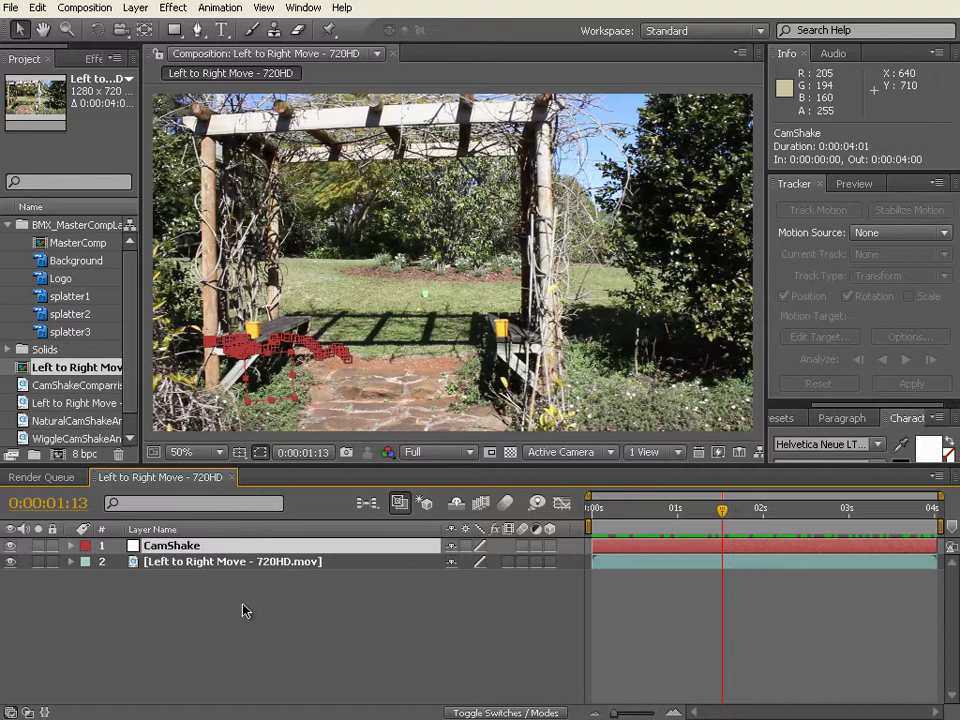
click(245, 667)
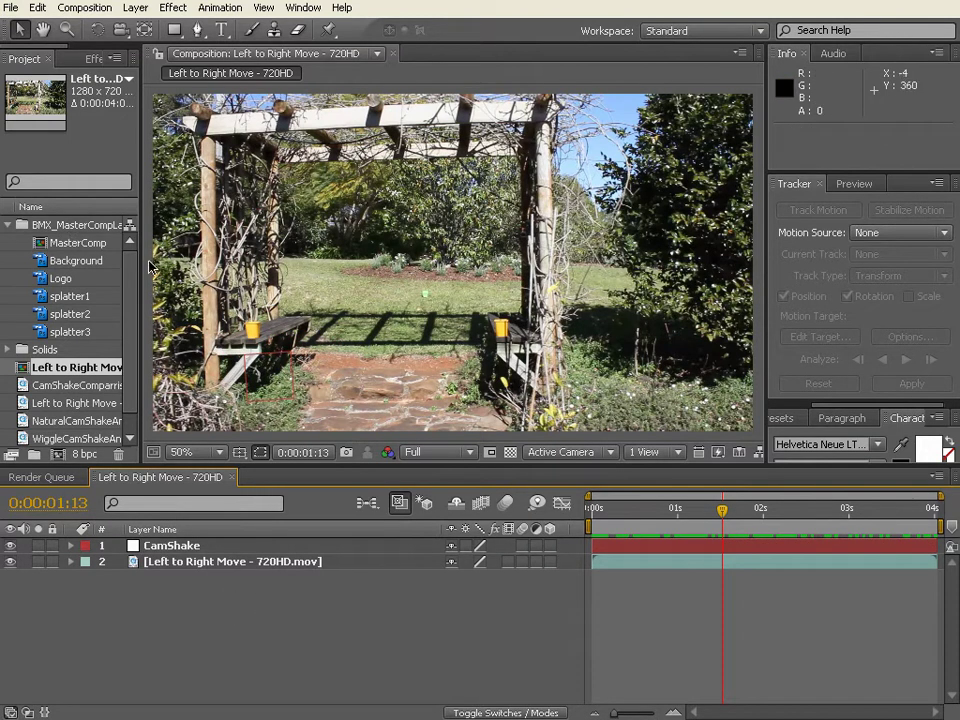
Widen the project list and open the MasterComp composition
drag(142, 258, 206, 250)
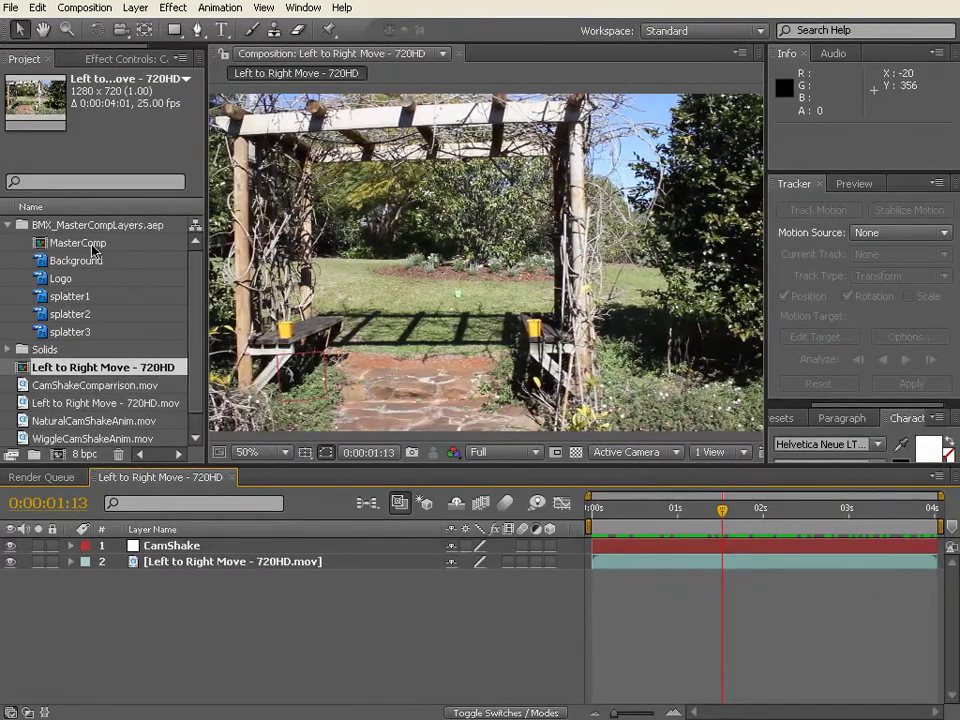
drag(92, 245, 83, 223)
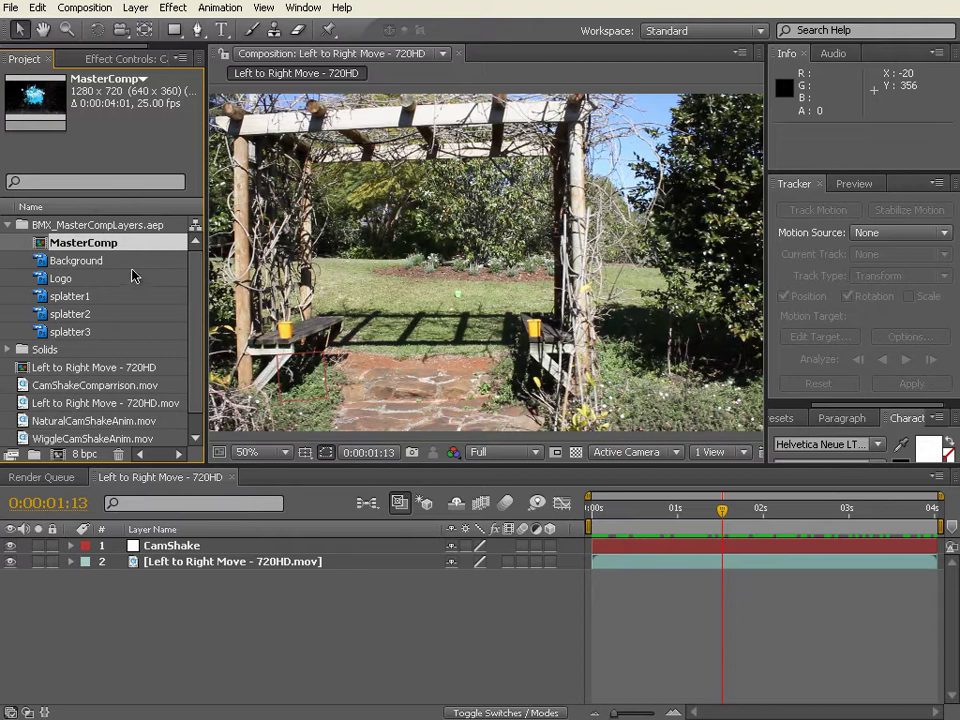
double_click(76, 245)
scroll(400, 322, down, 1)
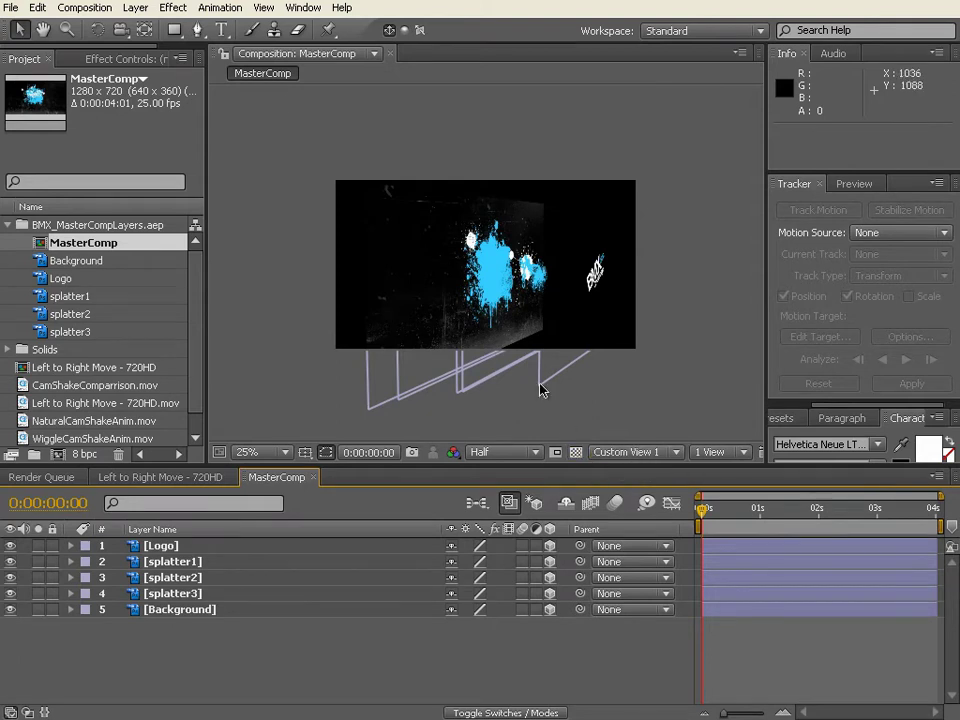
Orbit Custom View 1 with the Unified Camera tool to inspect the 3D layers' depth
click(120, 31)
drag(357, 278, 497, 269)
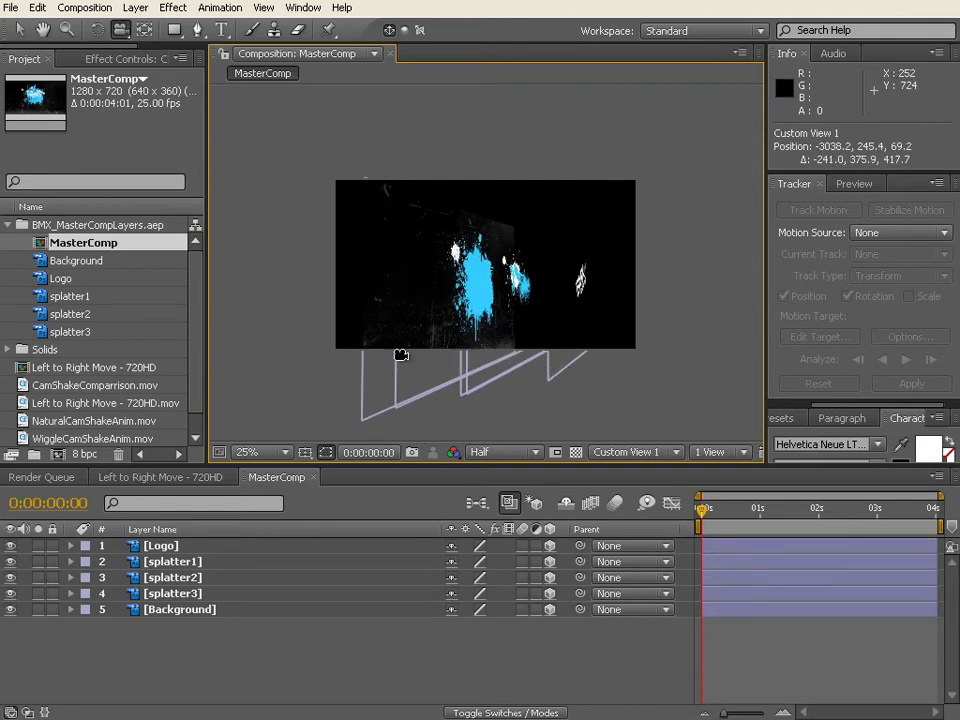
drag(355, 341, 540, 300)
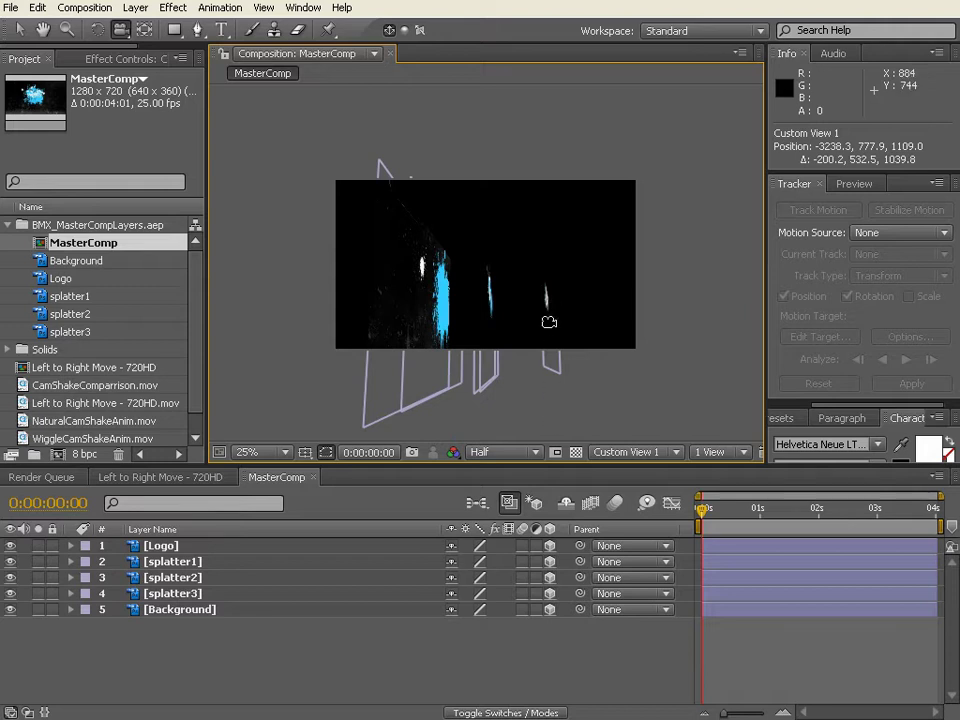
drag(482, 276, 480, 278)
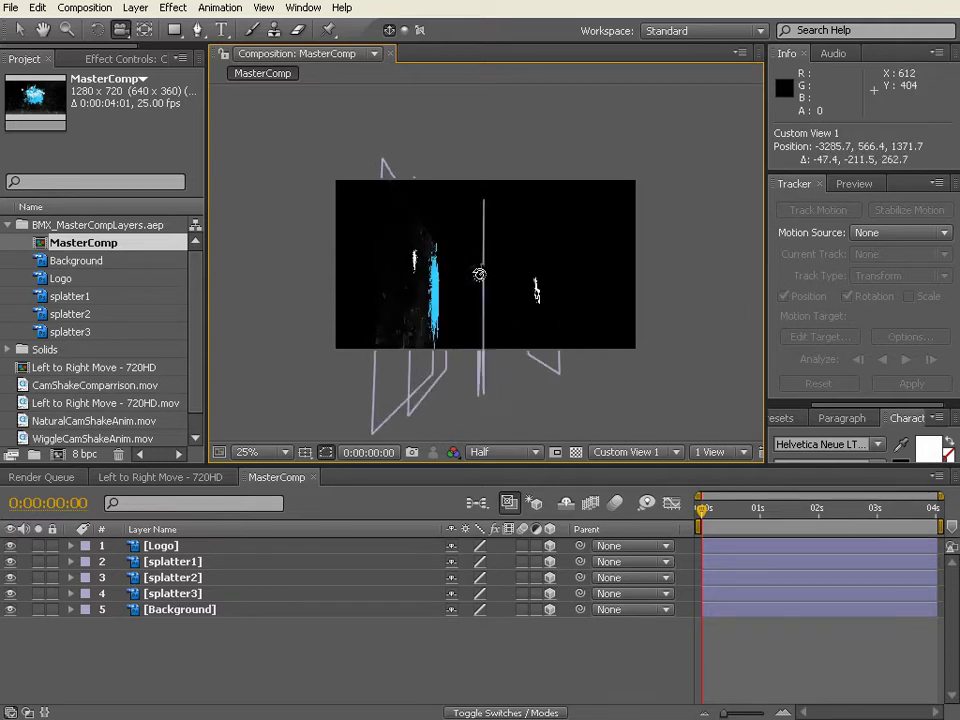
drag(416, 323, 507, 436)
Switch the viewer to Active Camera and add a 35mm Camera 1 layer to MasterComp
click(628, 456)
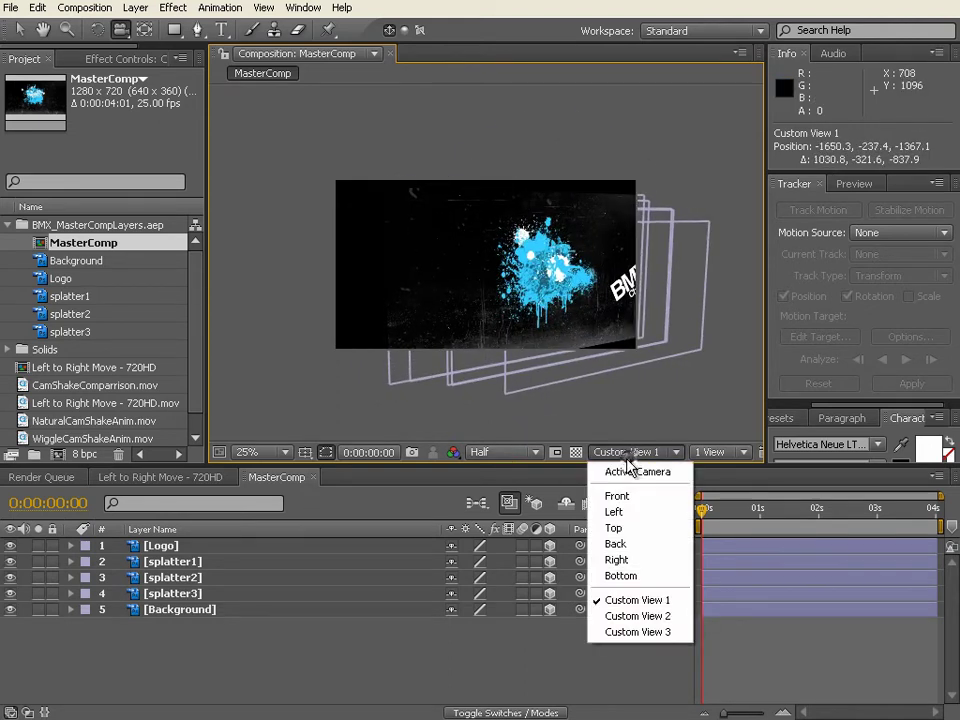
click(628, 472)
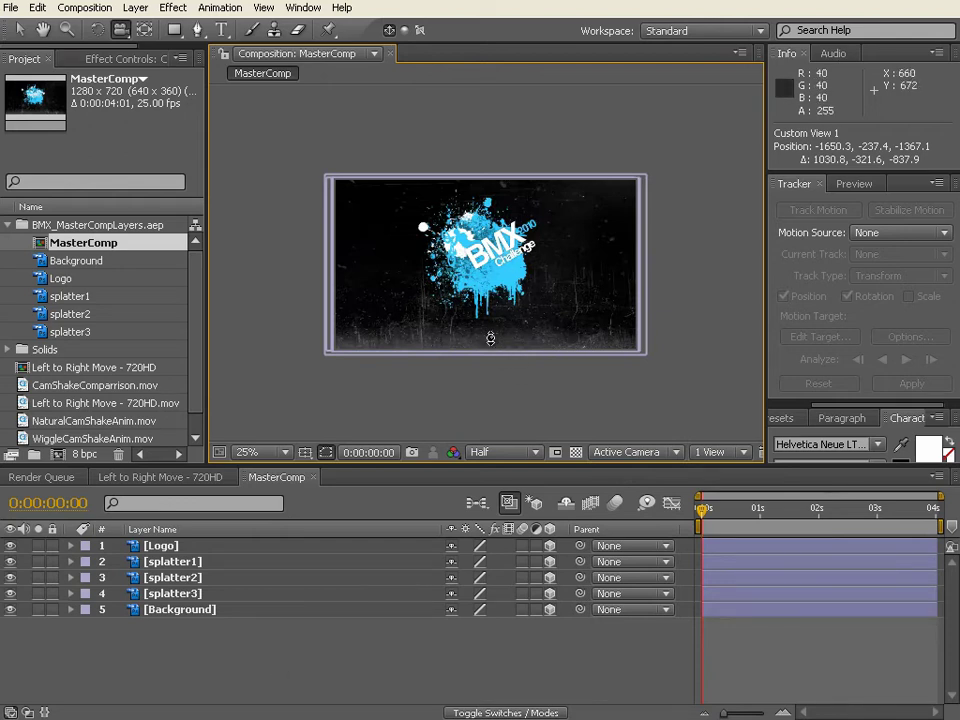
click(137, 8)
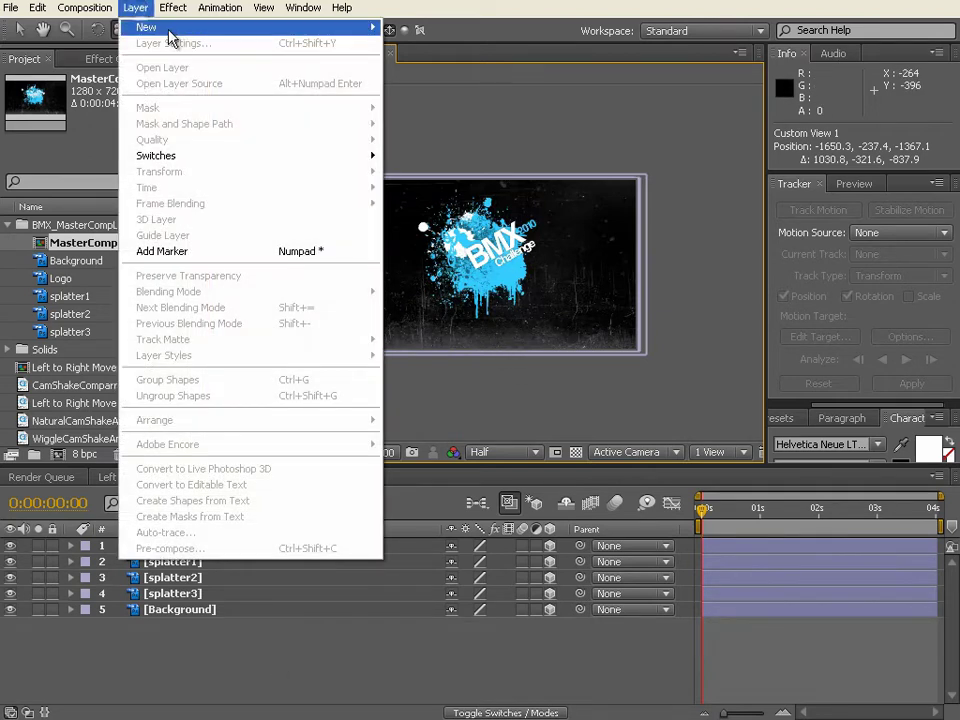
mouse_move(170, 28)
click(453, 76)
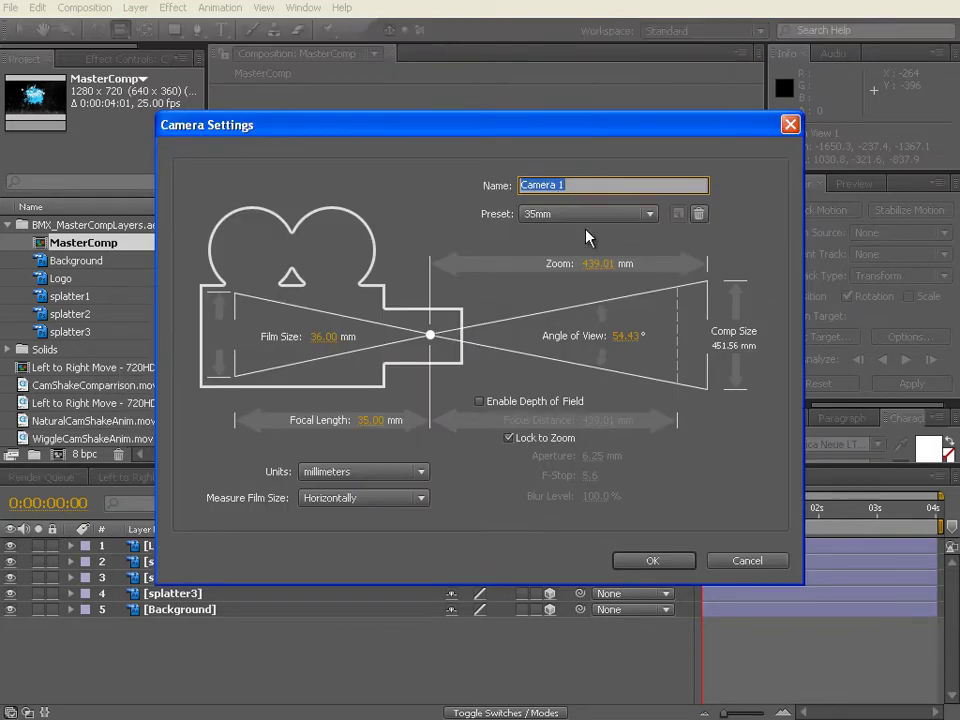
click(654, 564)
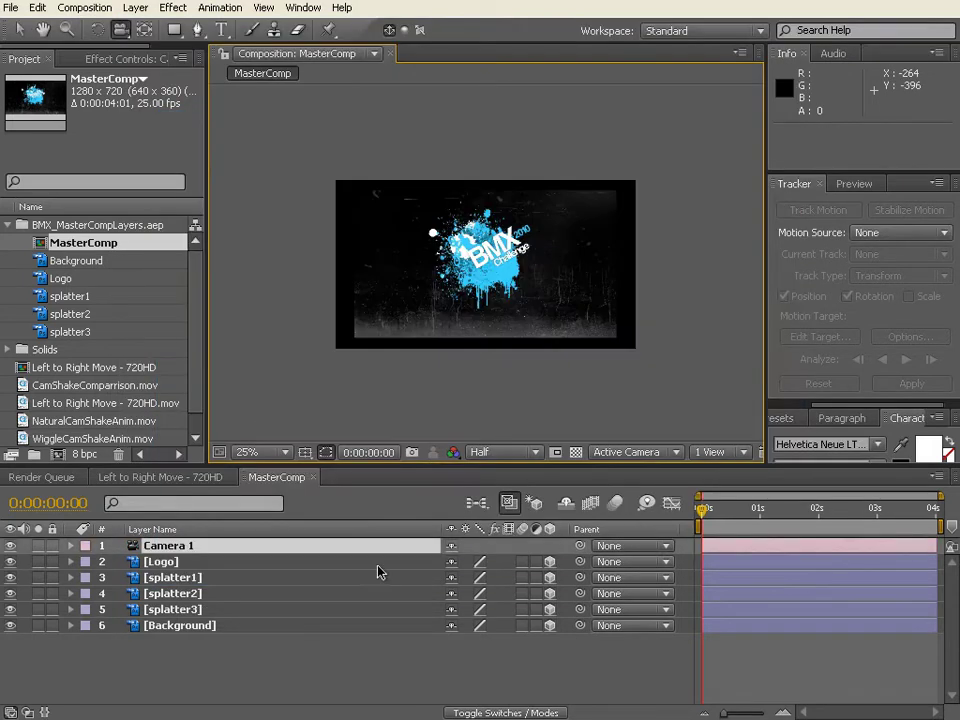
Set Camera 1's auto-orientation to Off
right_click(246, 550)
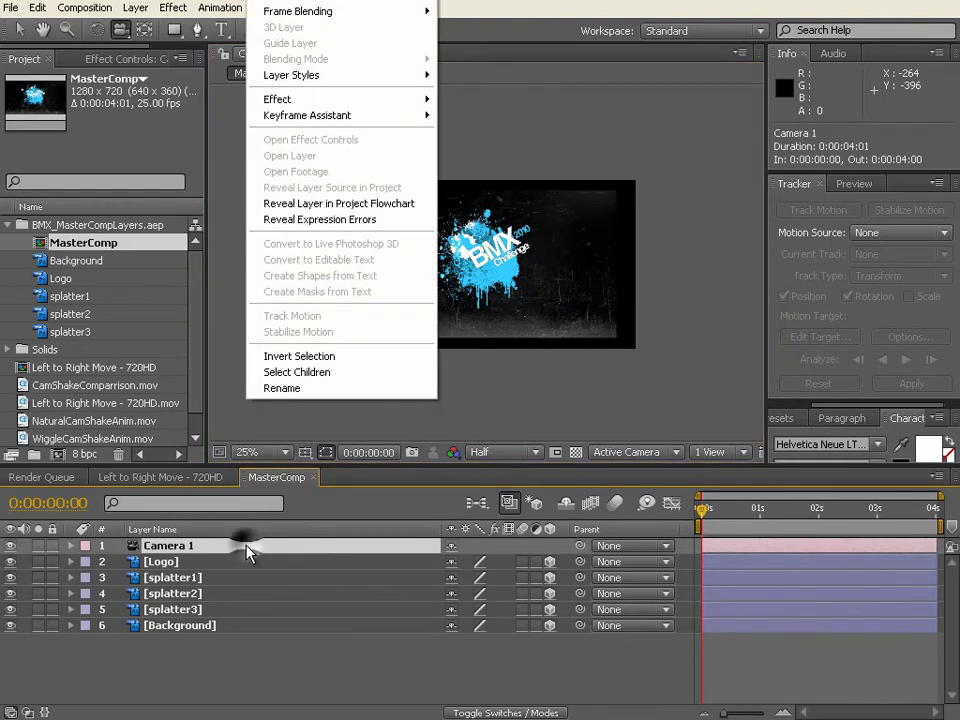
click(135, 8)
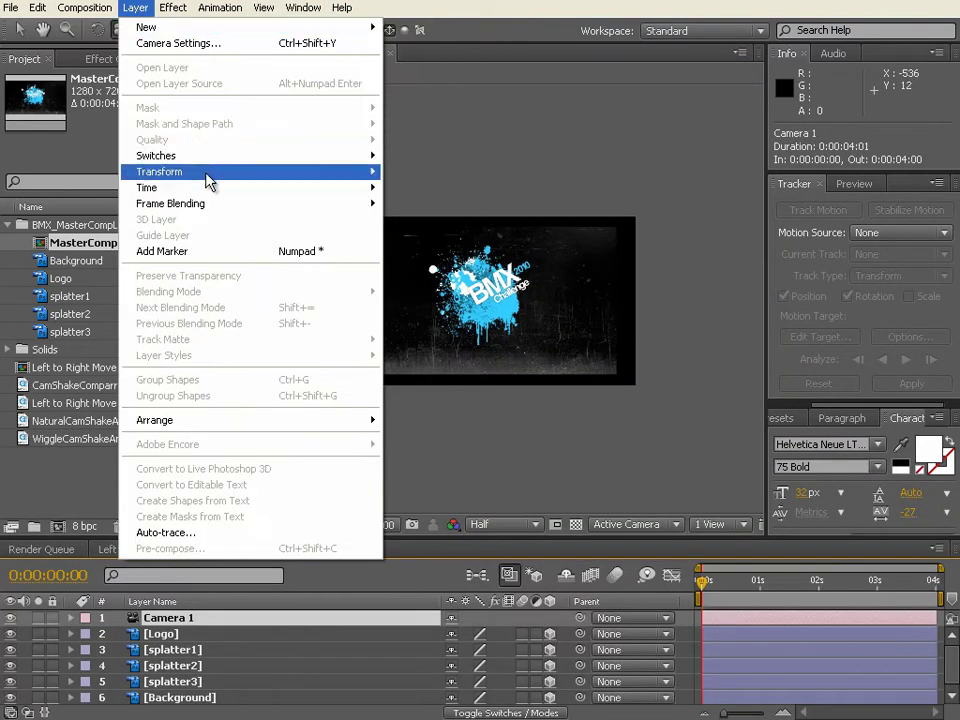
mouse_move(208, 180)
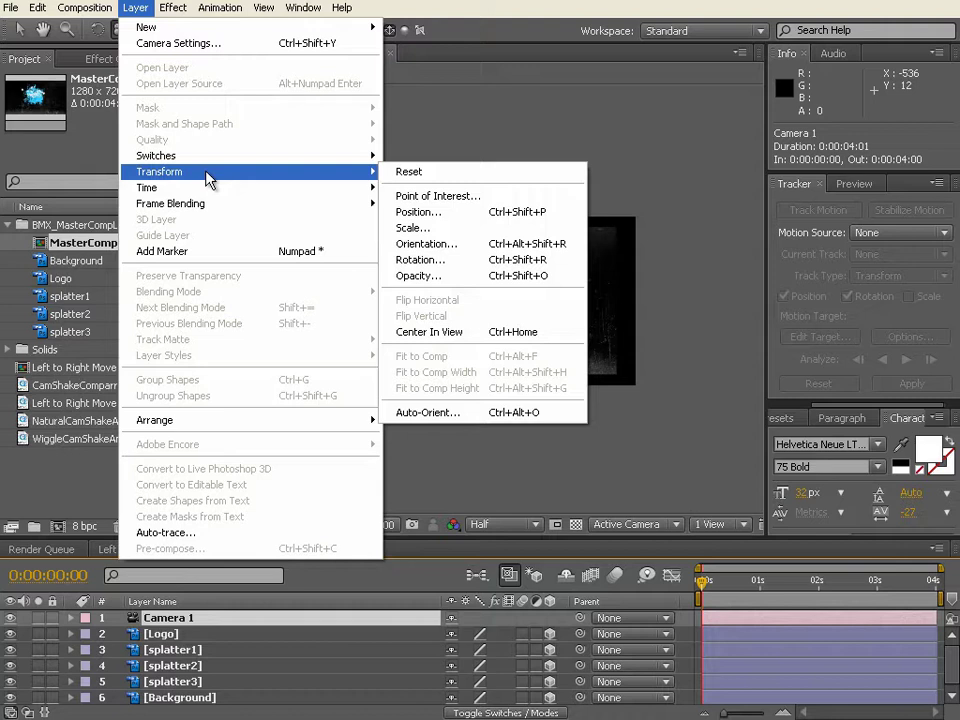
click(461, 424)
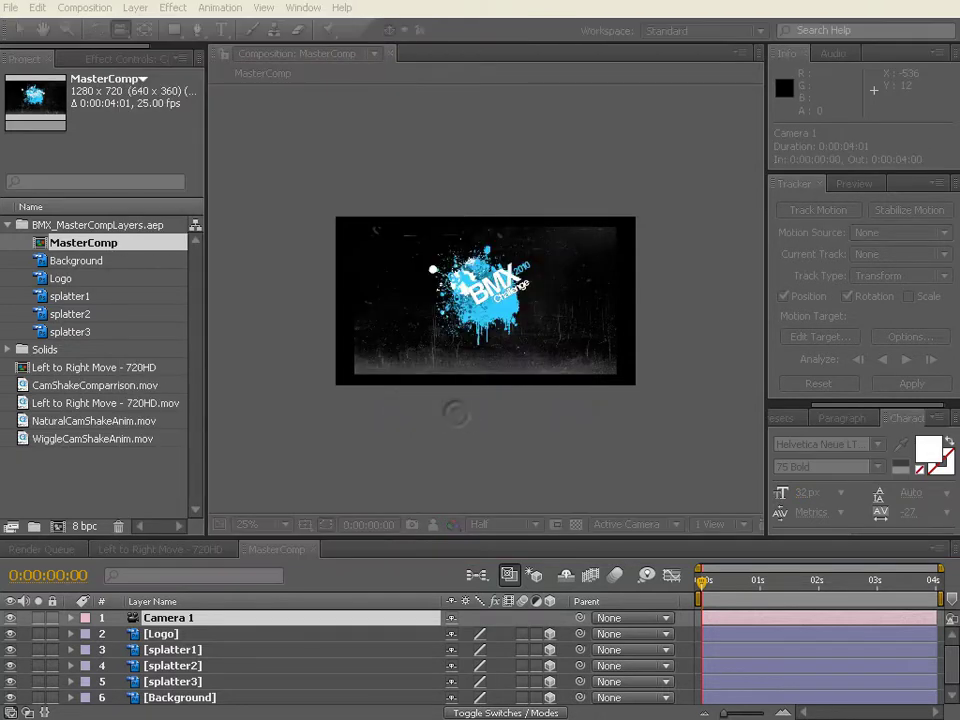
drag(446, 221, 506, 160)
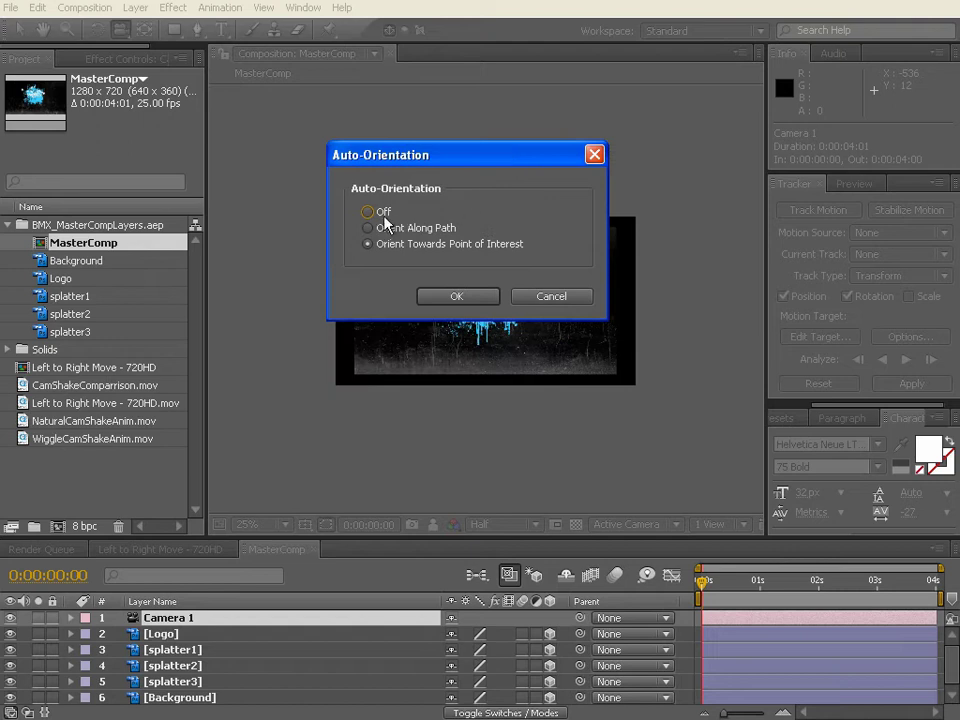
click(457, 296)
Enlarge the timeline, scrub MasterComp, and switch to the Left to Right Move - 720HD composition
drag(441, 538, 441, 438)
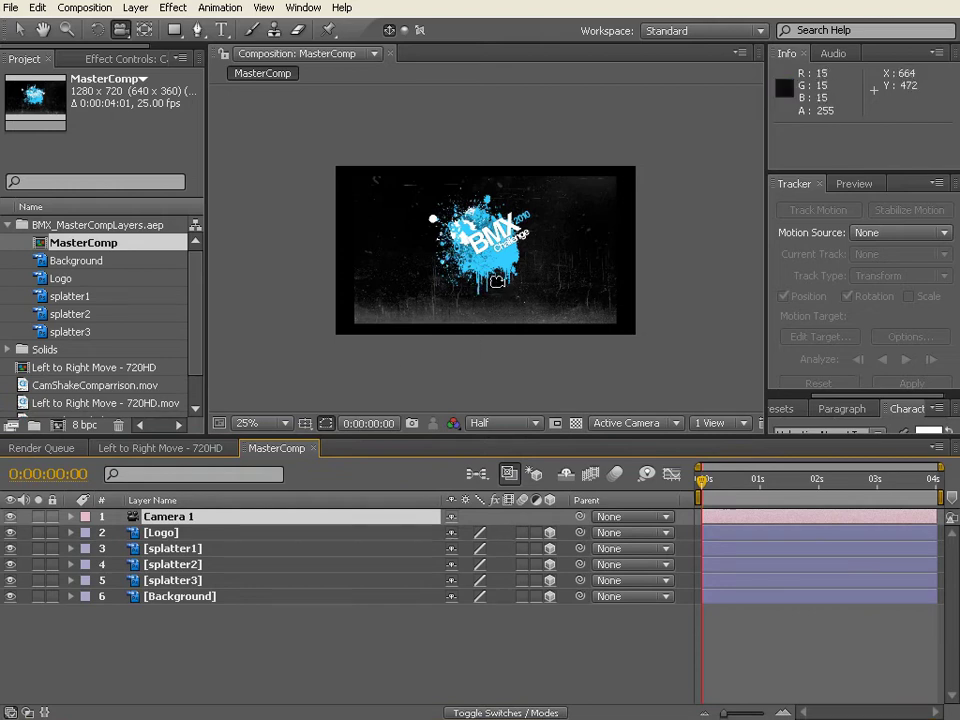
click(23, 30)
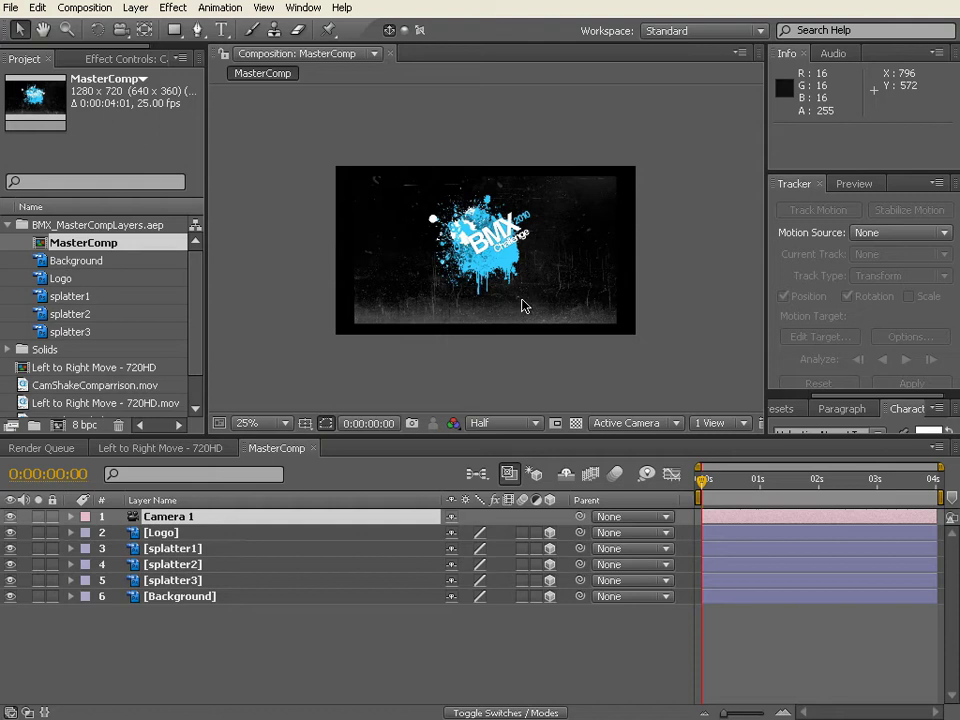
mouse_move(706, 486)
mouse_down()
mouse_move(879, 484)
mouse_move(700, 484)
mouse_up()
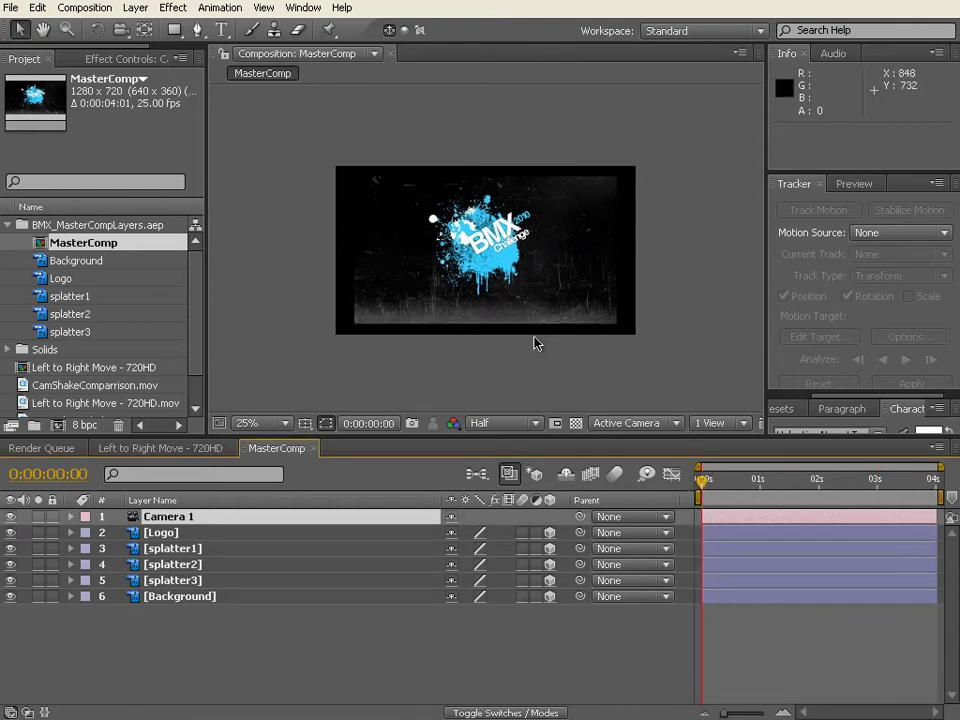
click(175, 448)
Copy the CamShake null into MasterComp and preview its tracked motion at 50% zoom
click(200, 517)
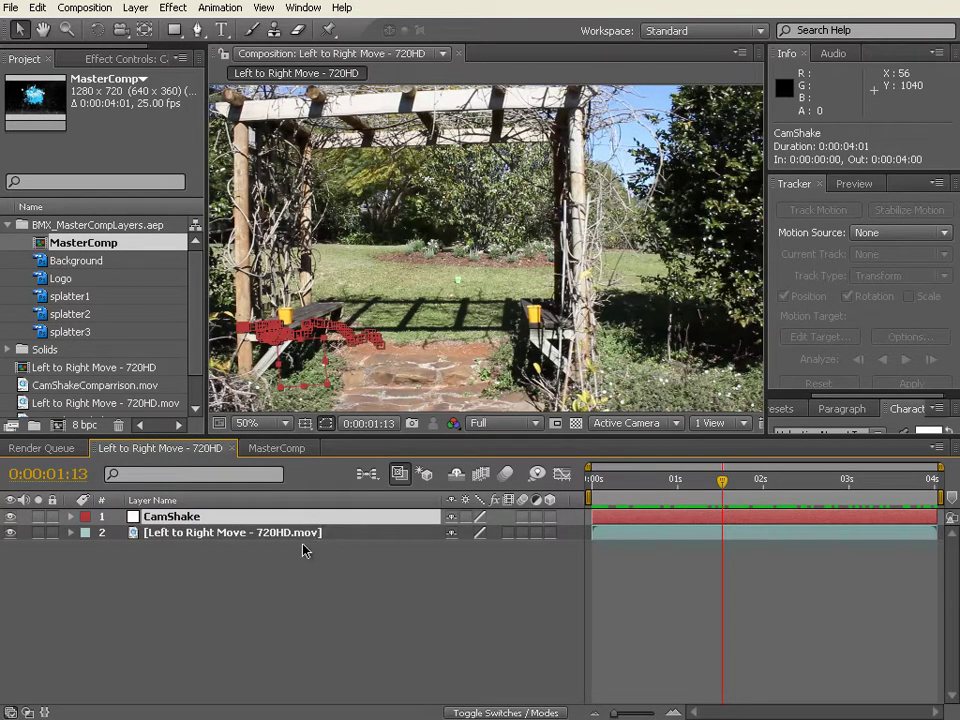
key(ctrl+c)
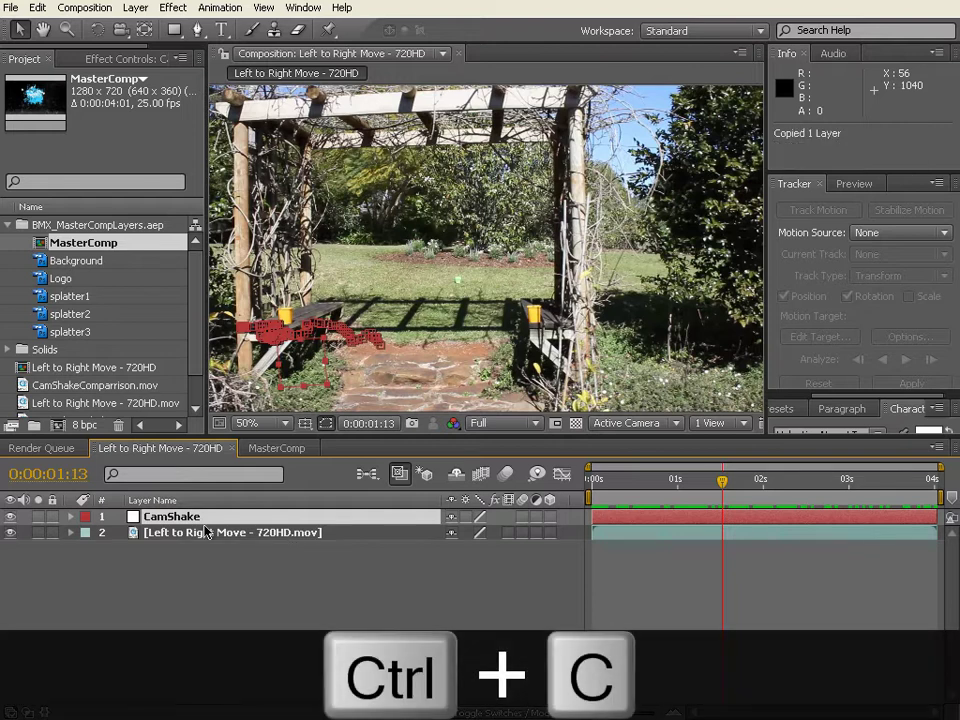
click(274, 448)
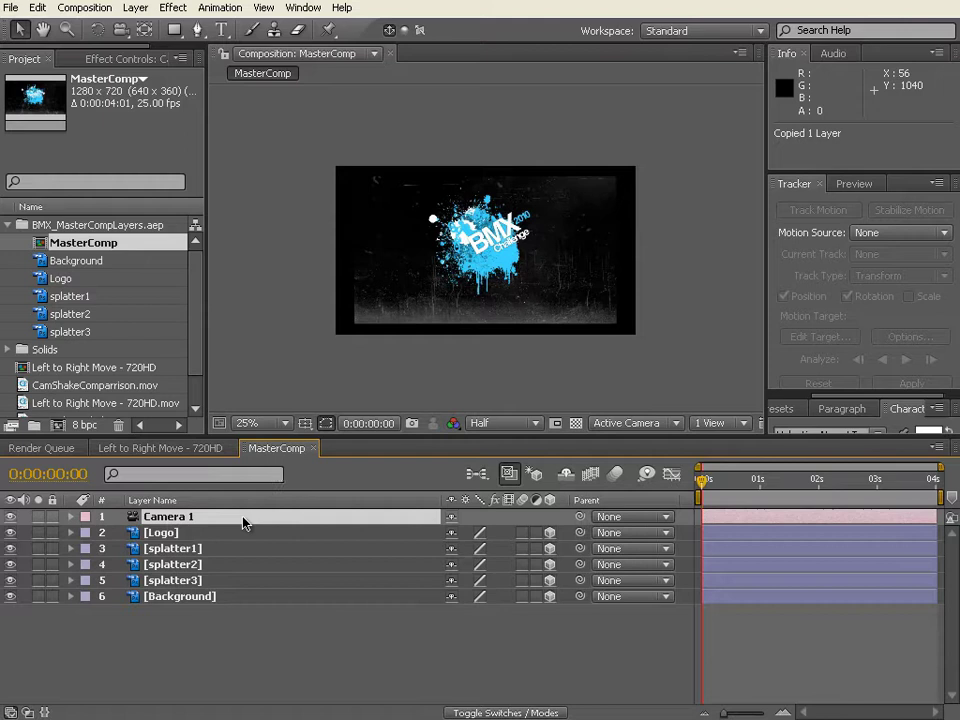
key(ctrl+v)
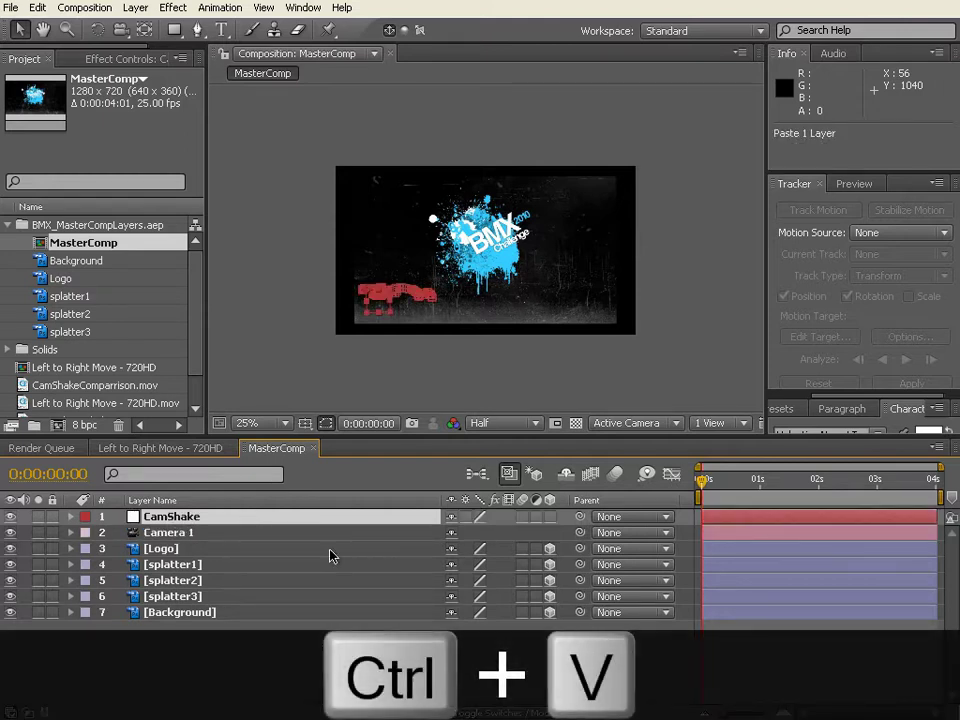
key(period)
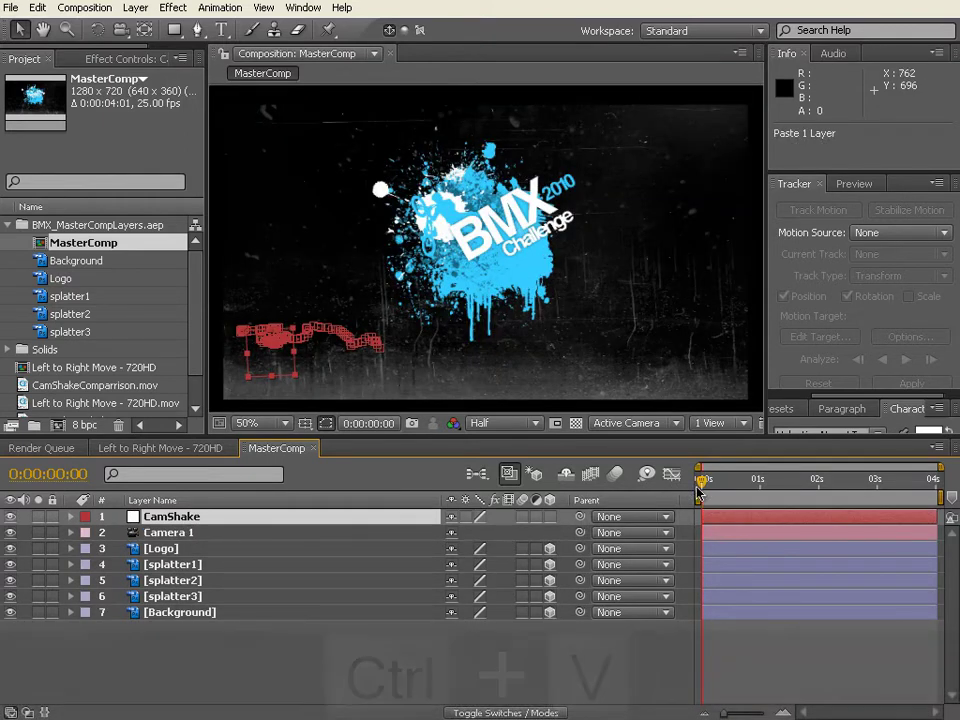
drag(699, 487, 678, 520)
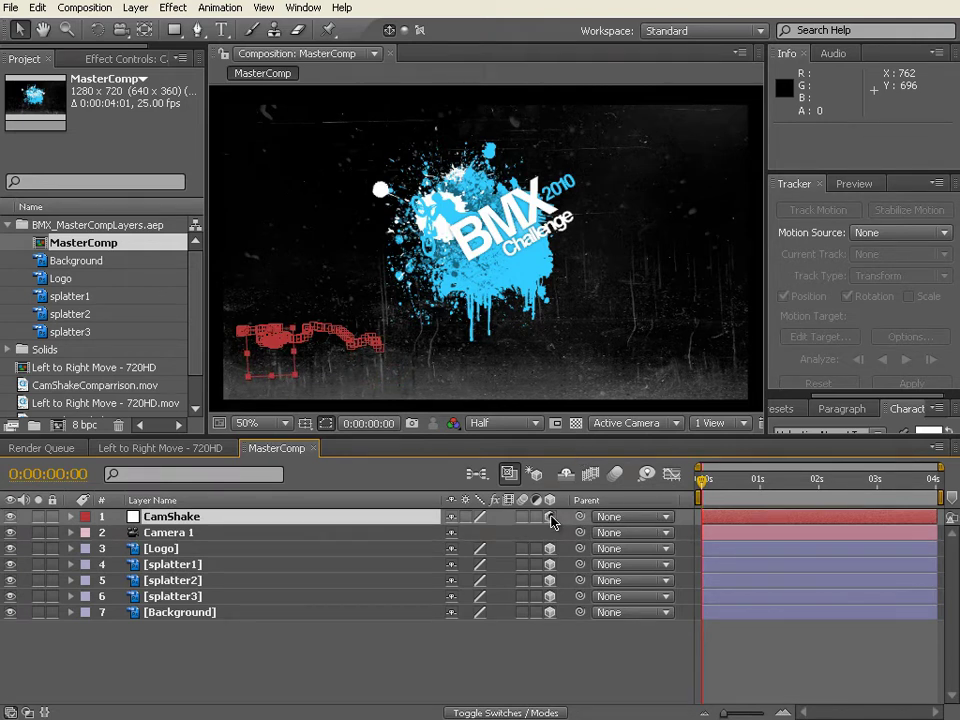
click(317, 521)
key(p)
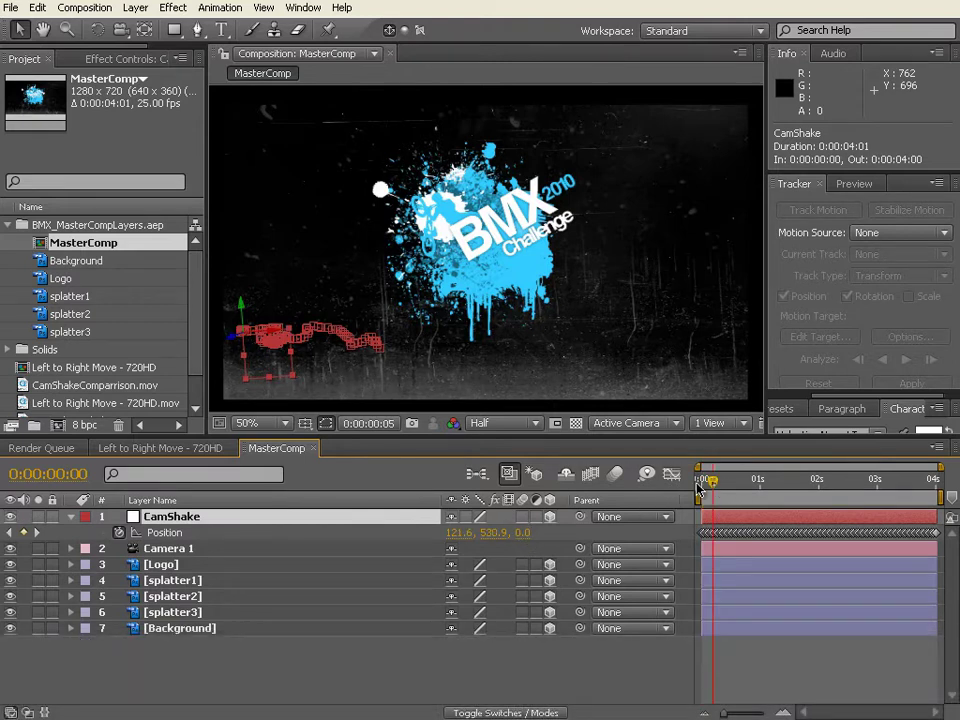
drag(703, 481, 625, 487)
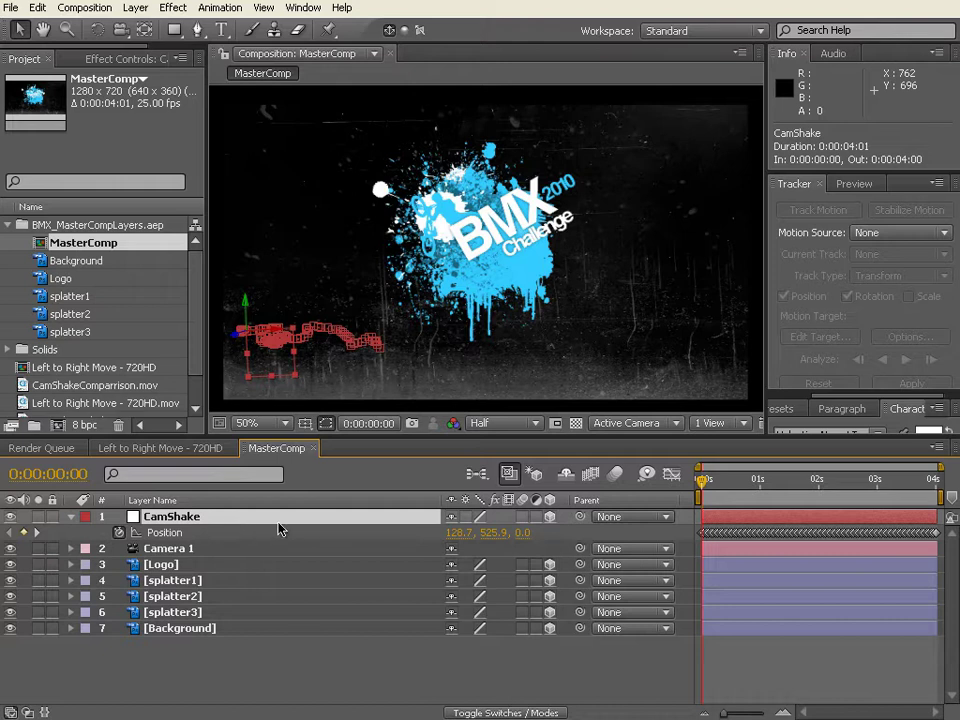
key(shift+r)
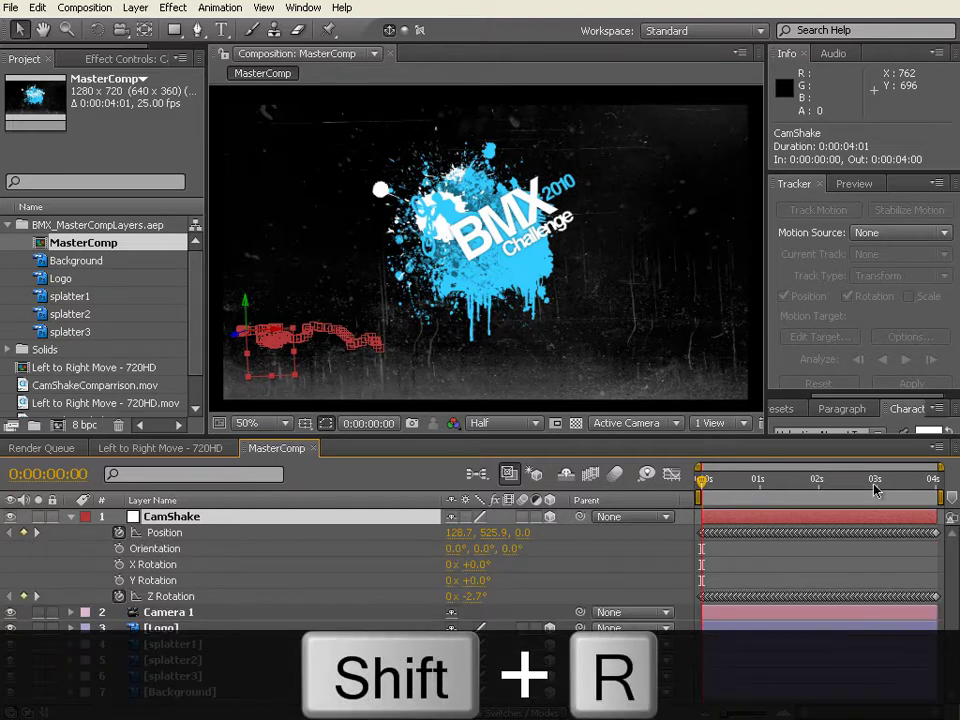
mouse_move(690, 484)
mouse_down()
mouse_move(935, 484)
mouse_move(700, 484)
mouse_up()
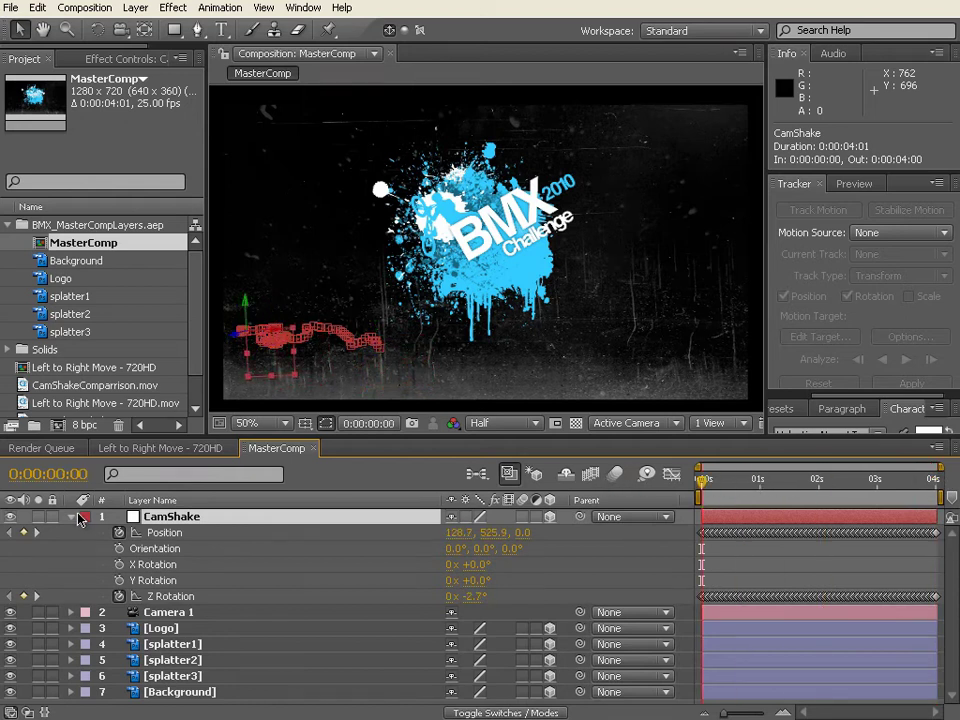
click(70, 517)
Pick-whip Camera 1 to the CamShake null and scrub to preview the shaking camera
click(268, 533)
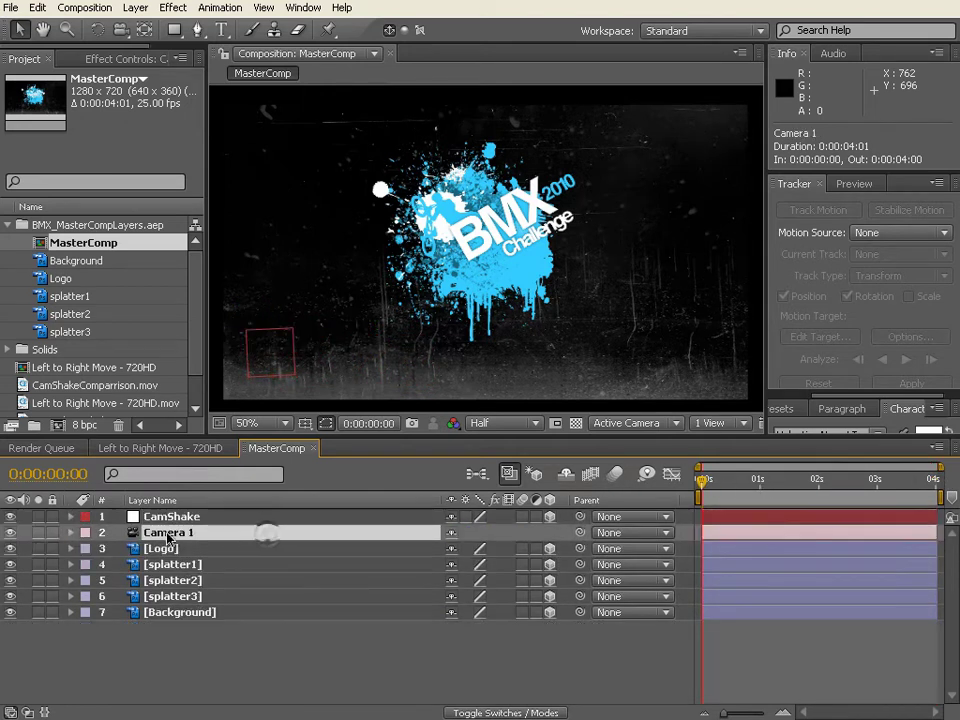
drag(580, 533, 221, 518)
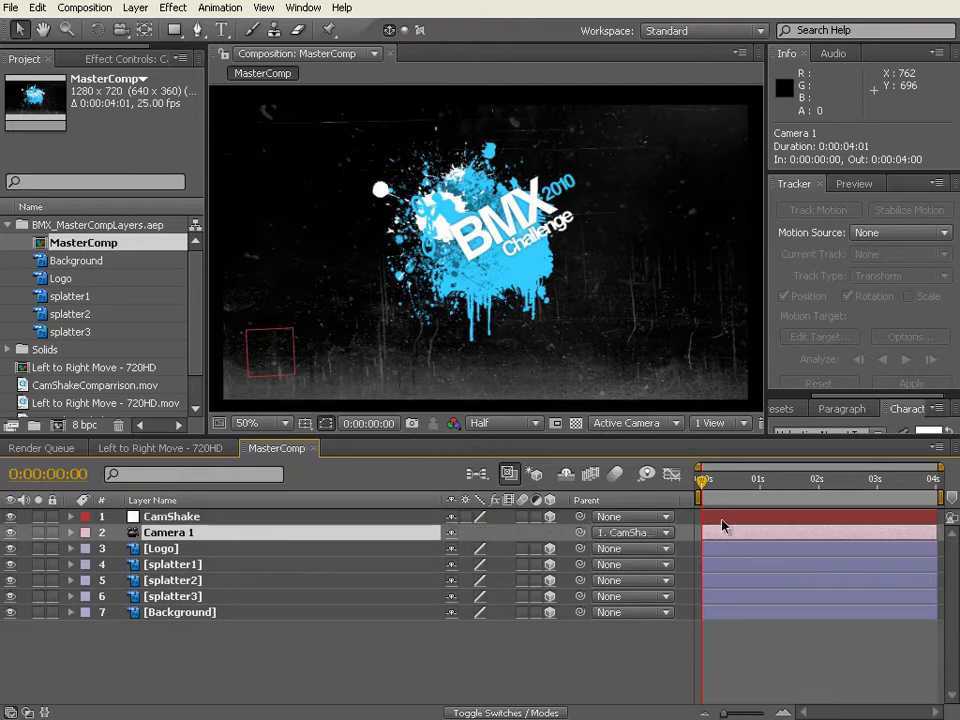
drag(702, 480, 668, 490)
drag(727, 485, 650, 487)
click(289, 518)
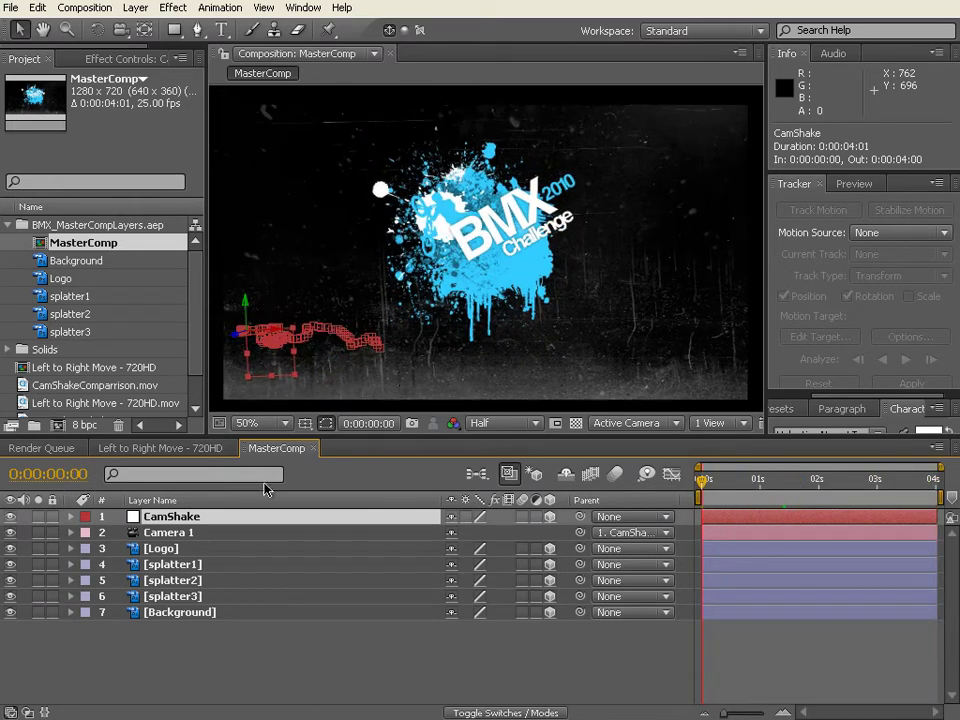
Add a new null object to MasterComp and name it CamControl
click(135, 7)
mouse_move(152, 28)
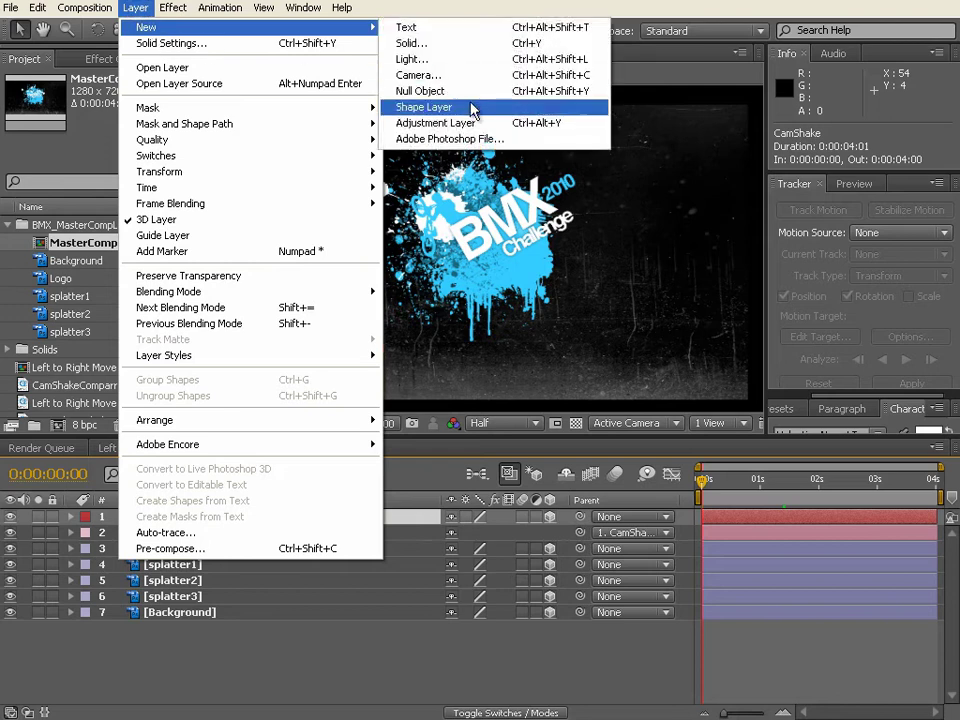
click(466, 98)
key(Return)
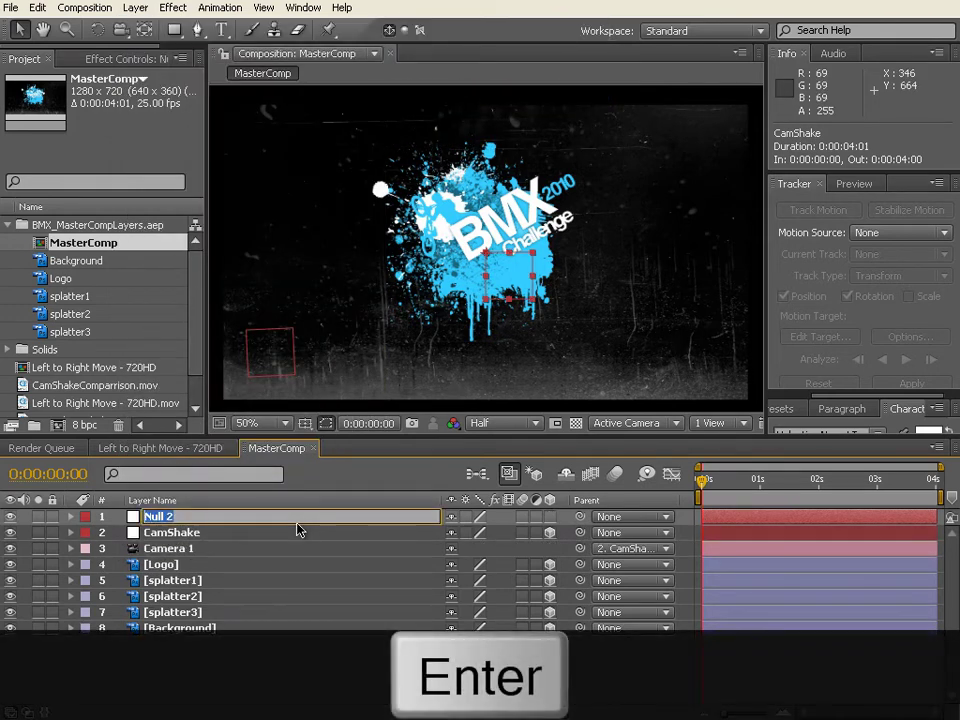
text(CamCX)
key(BackSpace)
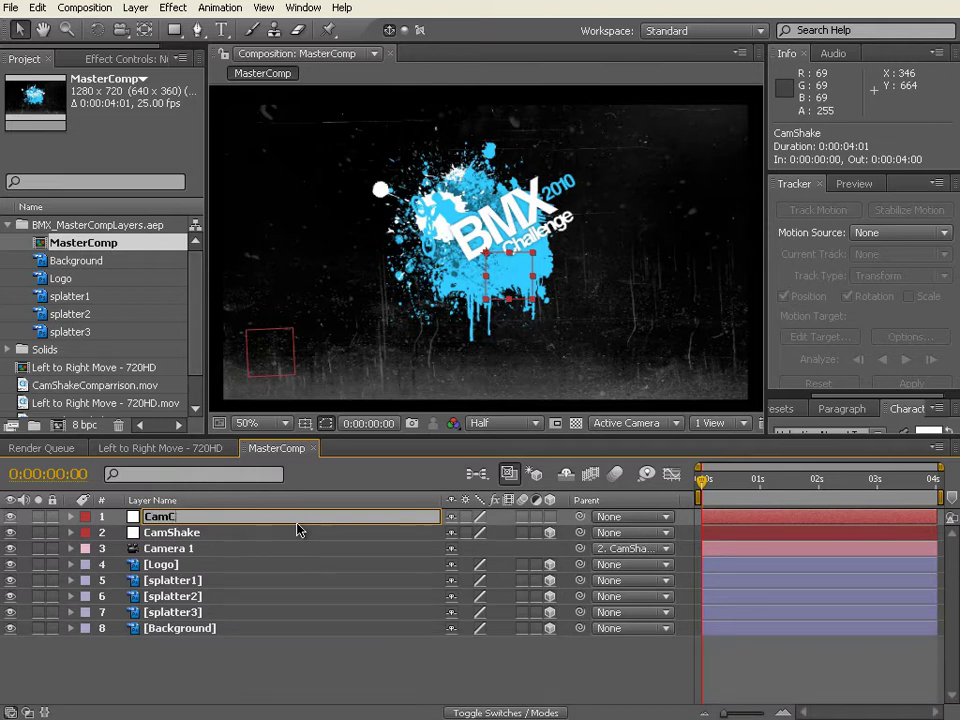
text(ontrol)
Parent CamShake to CamControl and make CamControl a 3D layer
click(251, 540)
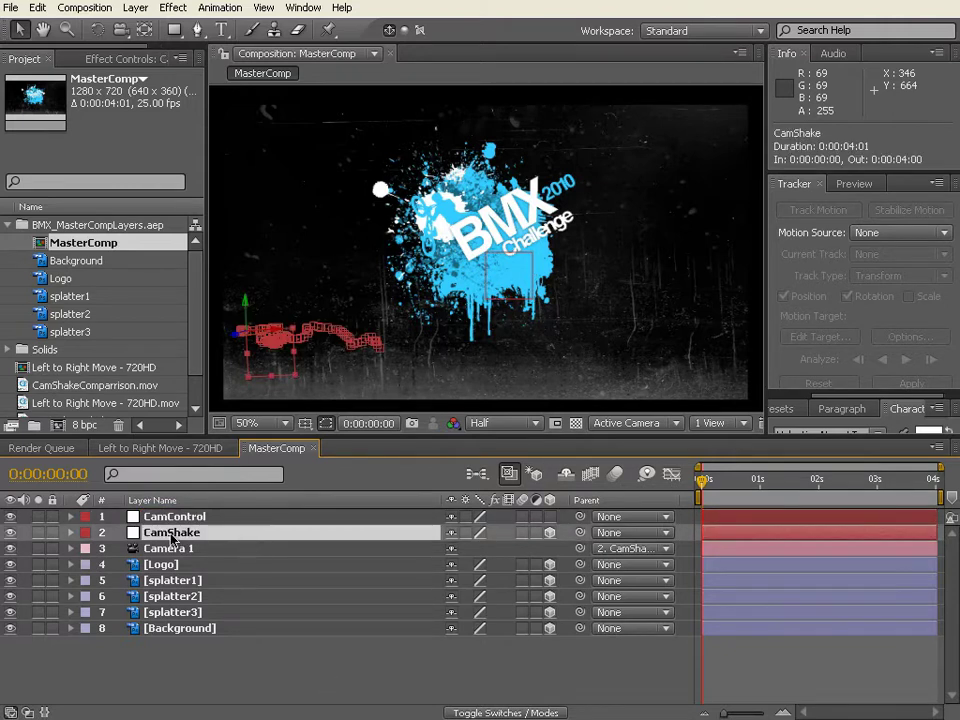
drag(581, 539, 172, 519)
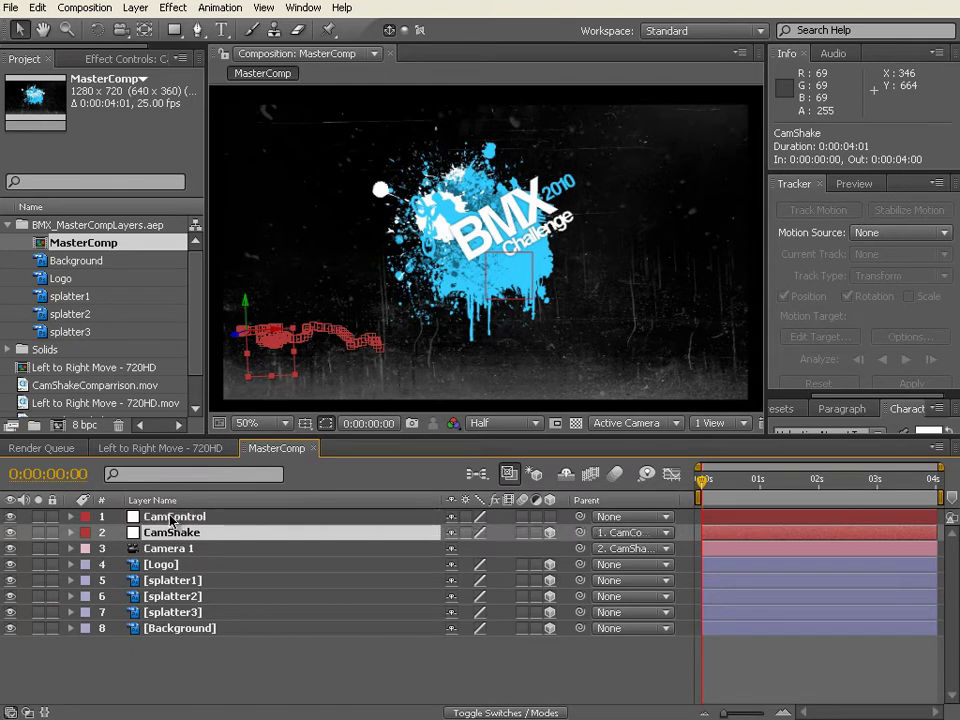
click(549, 517)
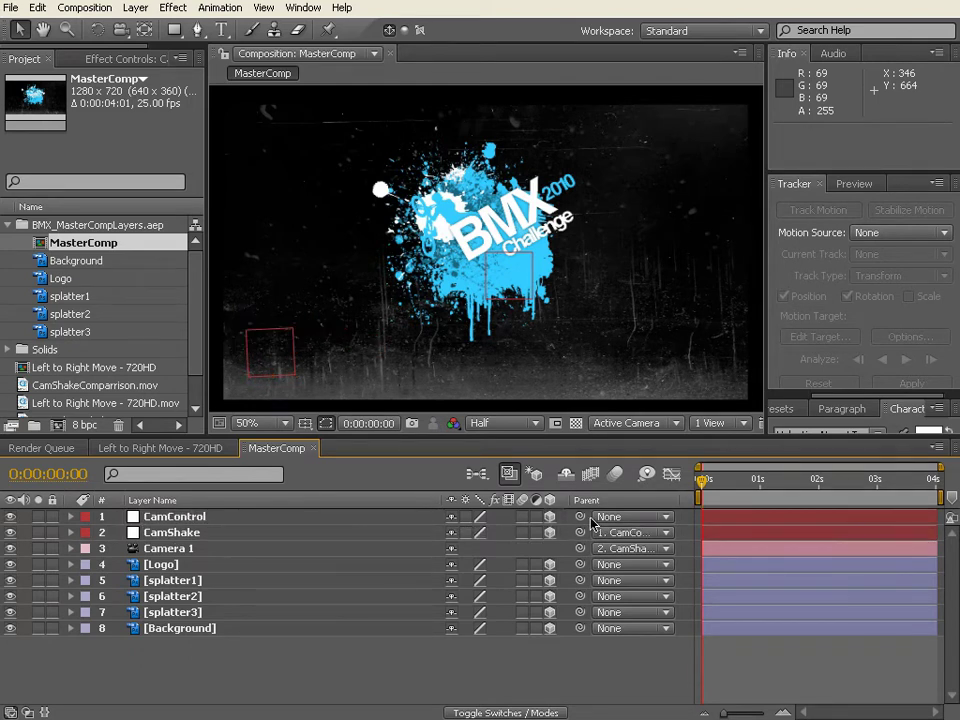
click(307, 521)
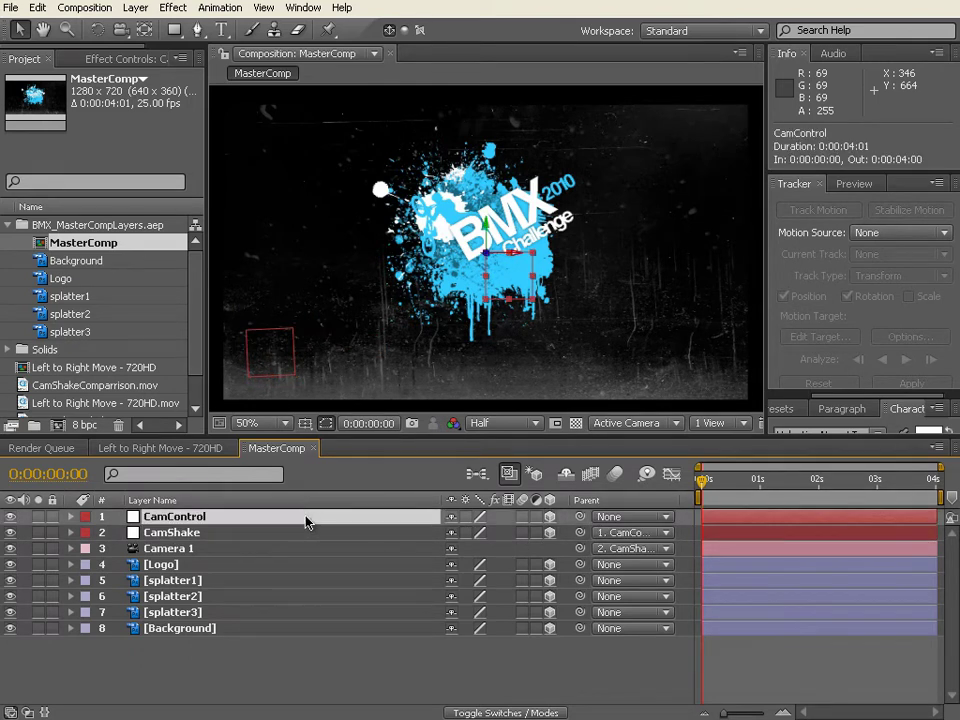
Reveal CamControl's Position and rotation properties in the timeline
key(p)
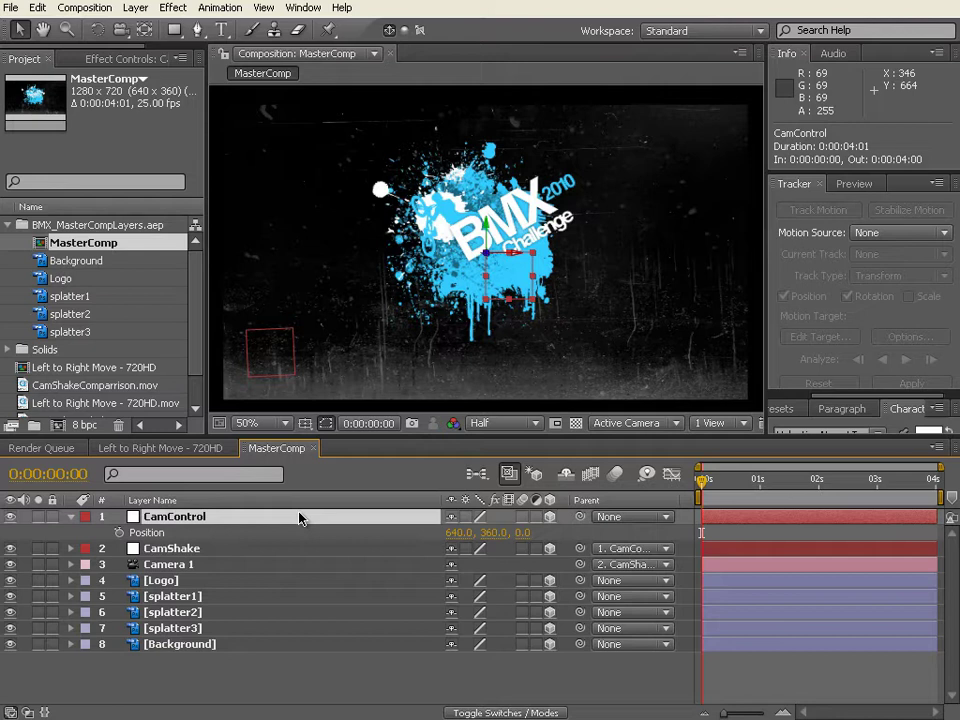
key(shift+r)
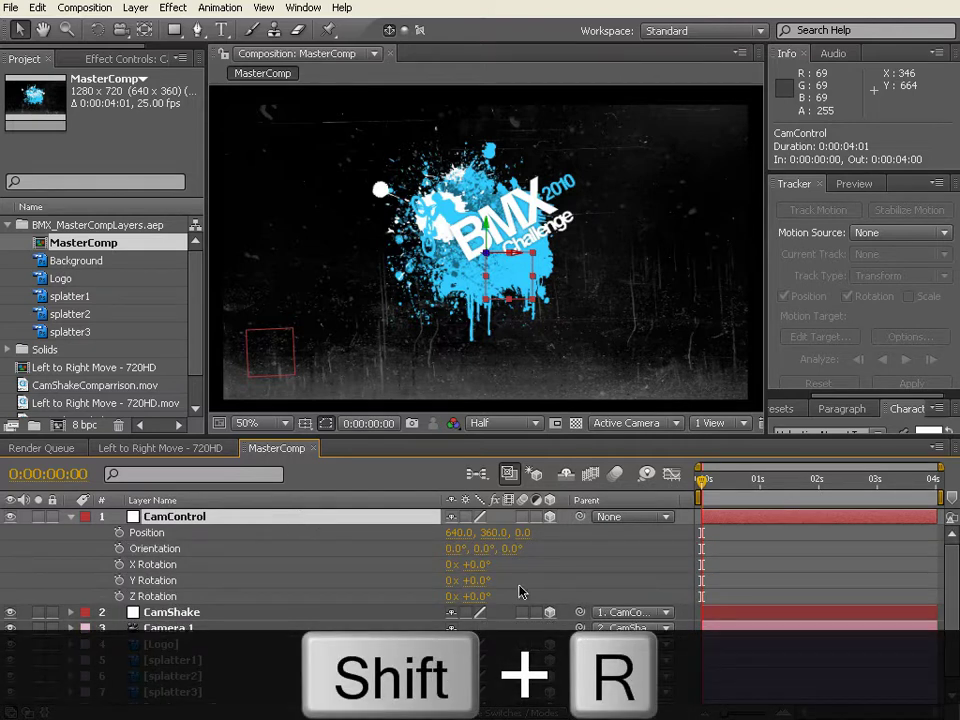
scroll(567, 250, down, 2)
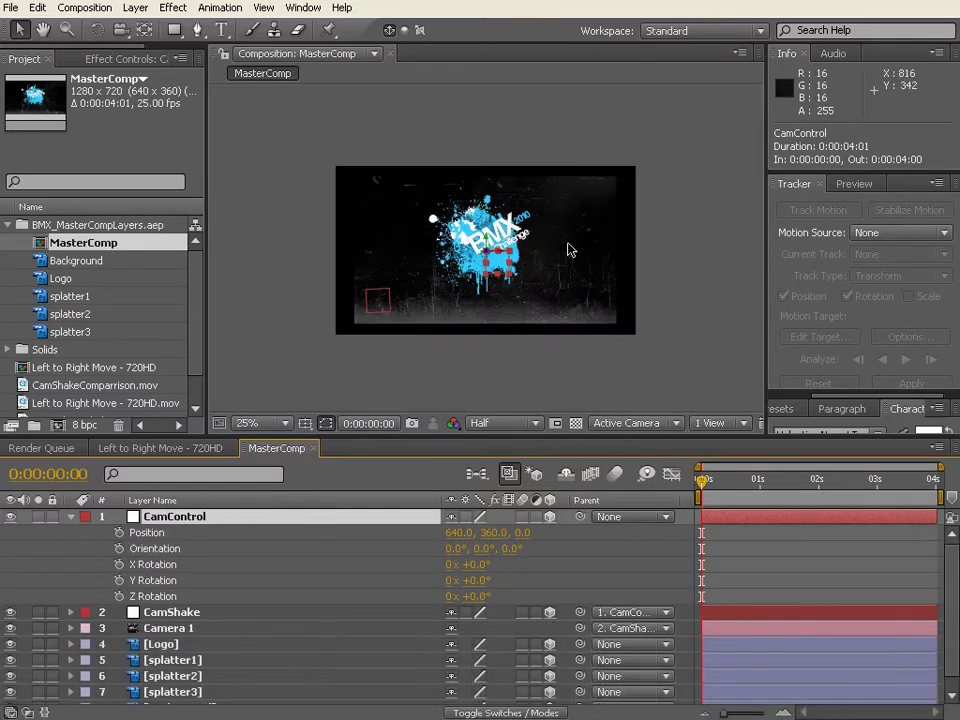
scroll(567, 250, up, 2)
Widen and heighten the composition viewer by moving its right, left and bottom dividers
drag(765, 306, 918, 306)
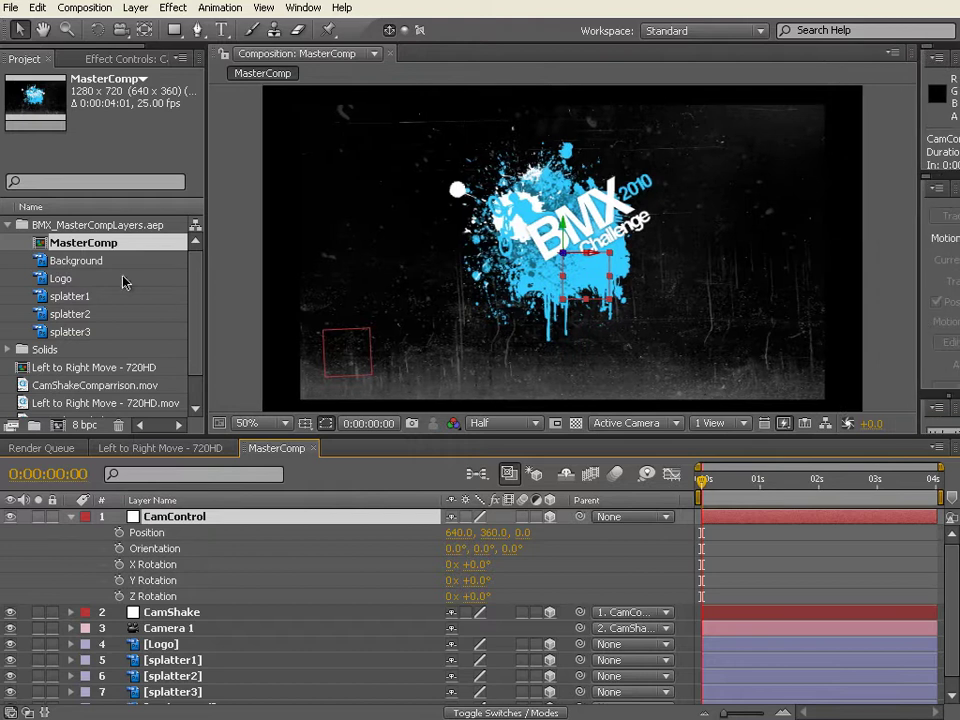
drag(205, 263, 157, 263)
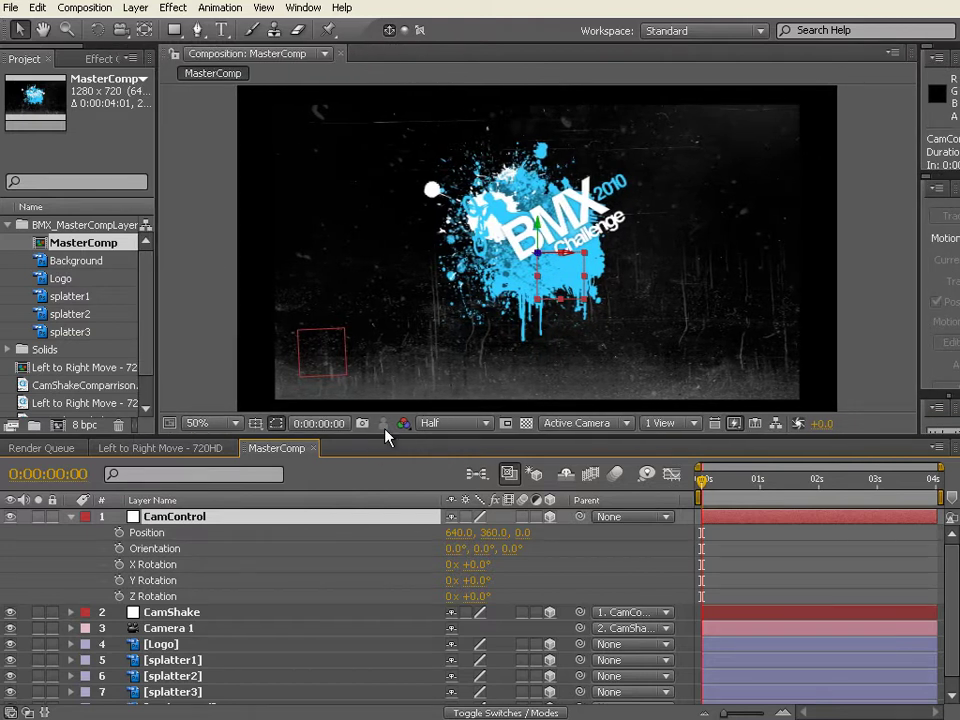
drag(385, 431, 384, 457)
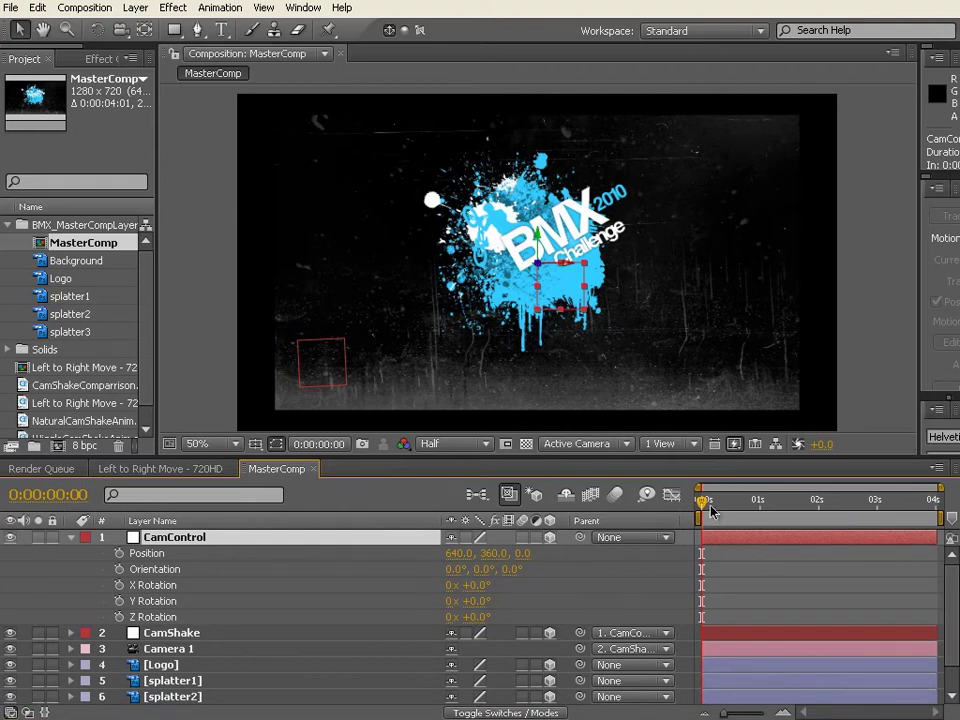
Preview playback and add starting keyframes to CamControl's Position and Y Rotation at 0 s
key(KP_0)
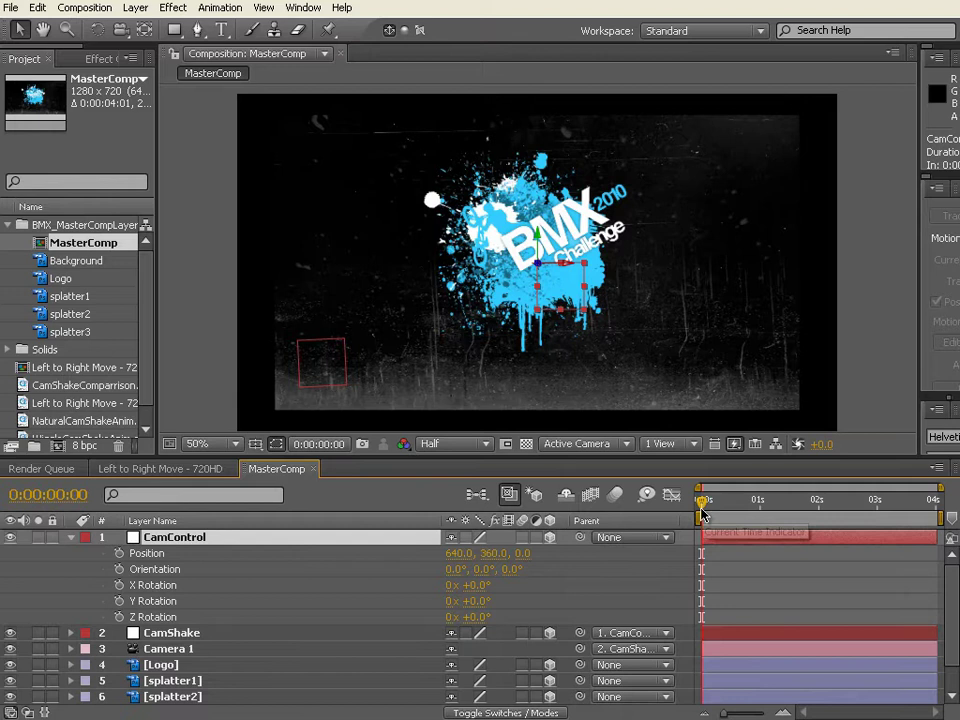
click(119, 553)
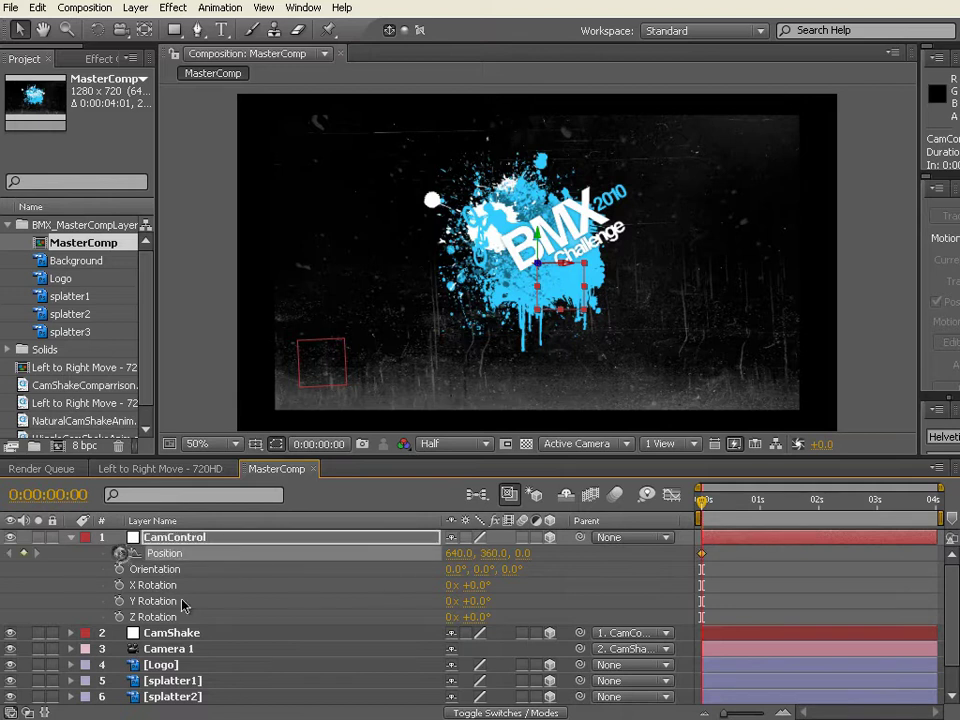
click(119, 602)
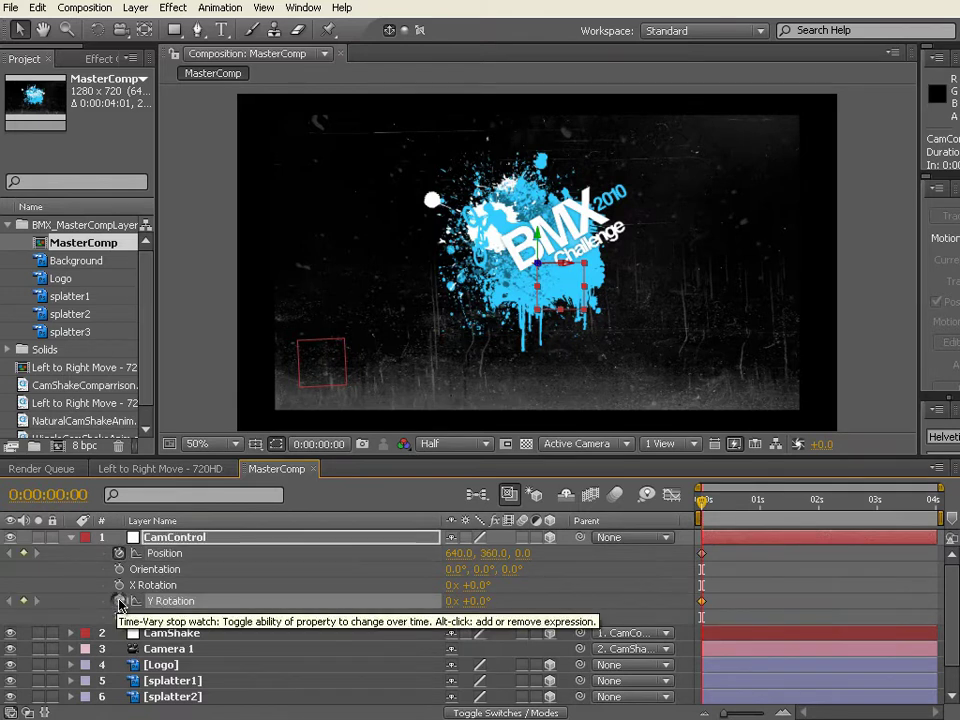
click(567, 614)
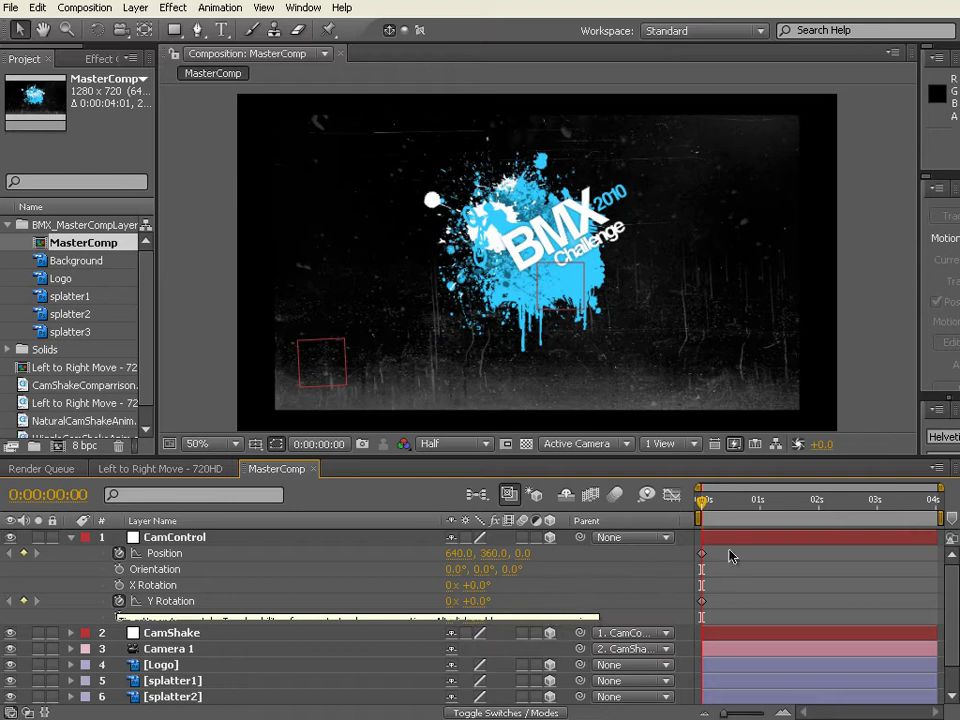
mouse_move(674, 457)
mouse_down()
mouse_move(674, 421)
mouse_move(674, 471)
mouse_up()
click(481, 627)
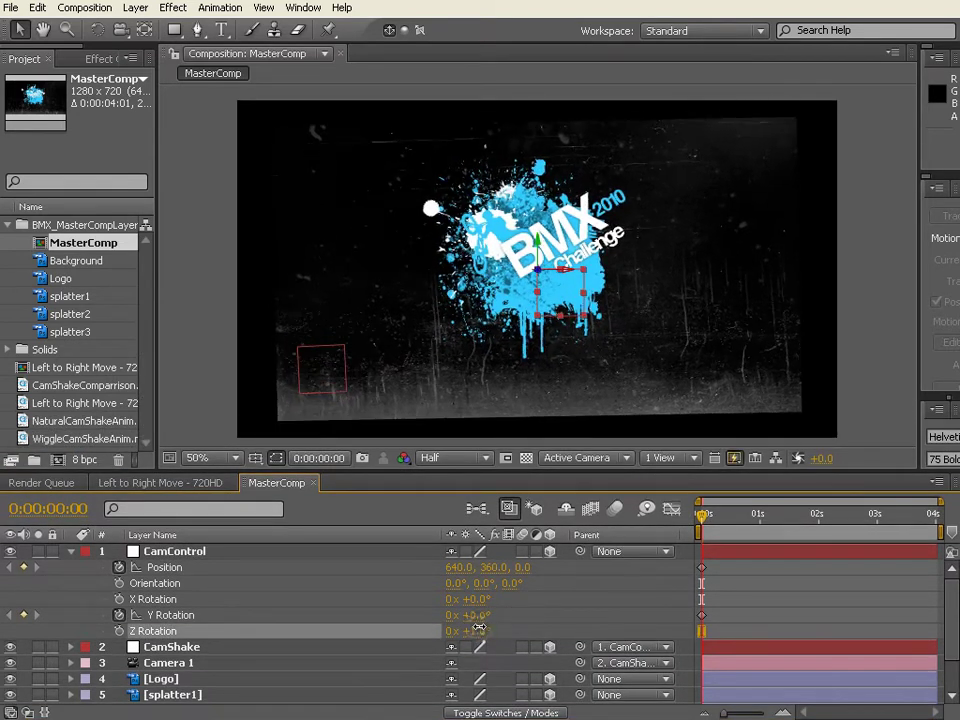
click(622, 460)
View through Camera 1 and set CamControl's start to Position Z 493 and Y Rotation +6°
click(613, 504)
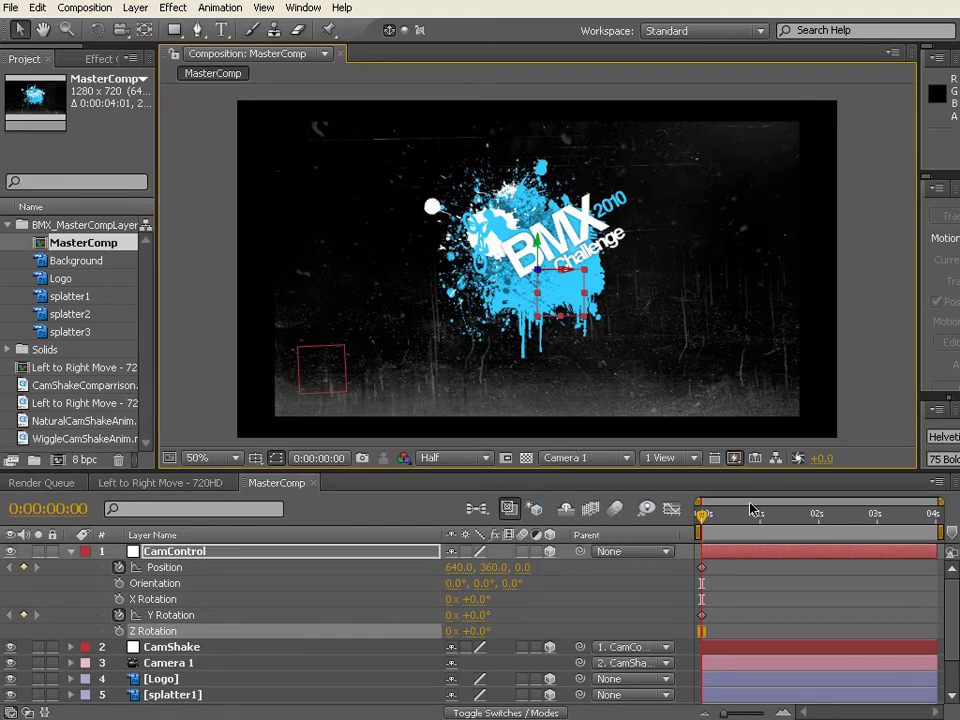
drag(703, 522, 653, 520)
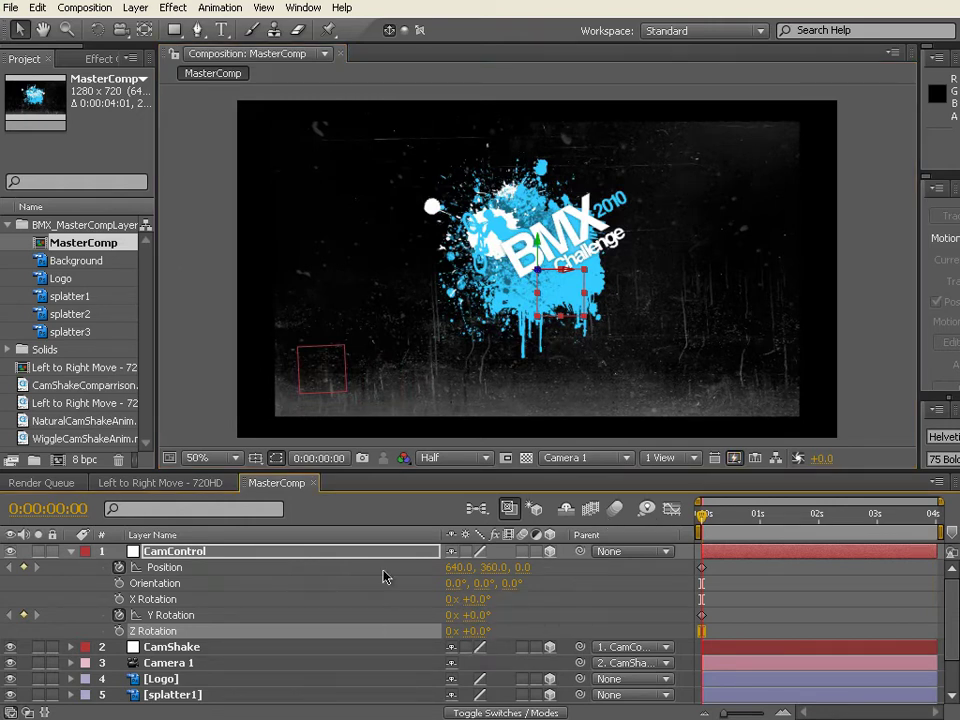
drag(523, 567, 931, 513)
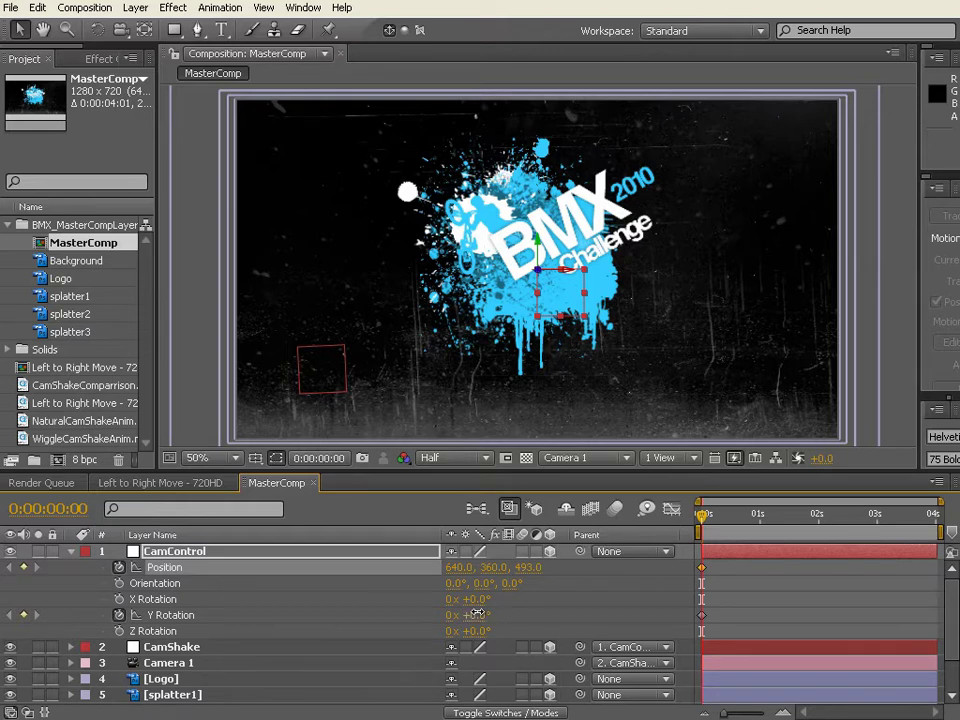
drag(478, 612, 481, 612)
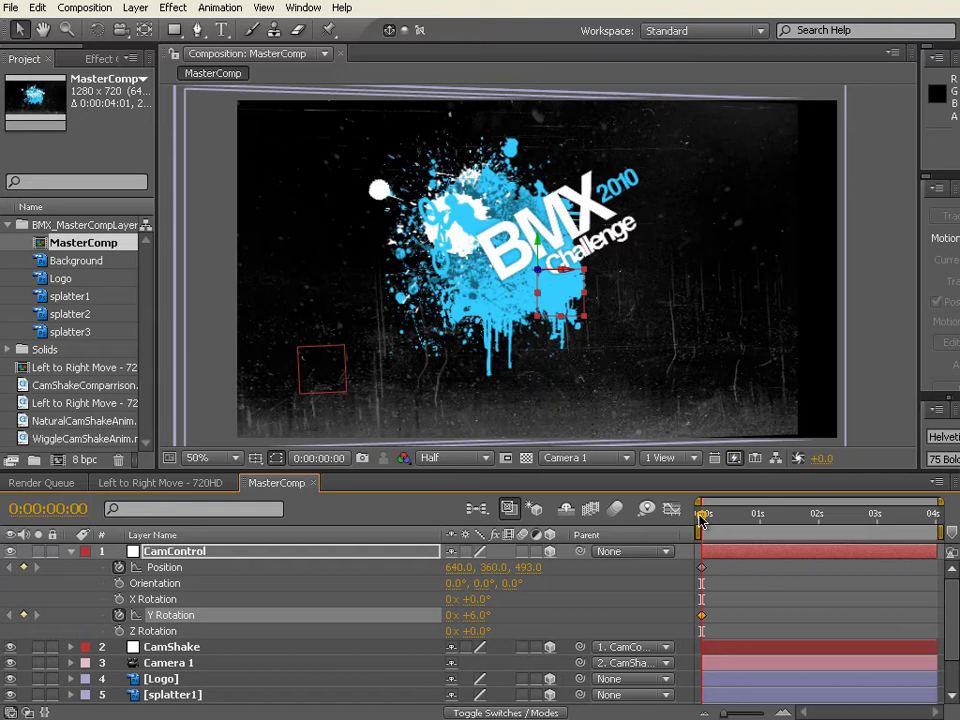
At 4 s, set CamControl's Position to 496, 264, 493 and Y Rotation to −7°, then review
drag(700, 518, 935, 517)
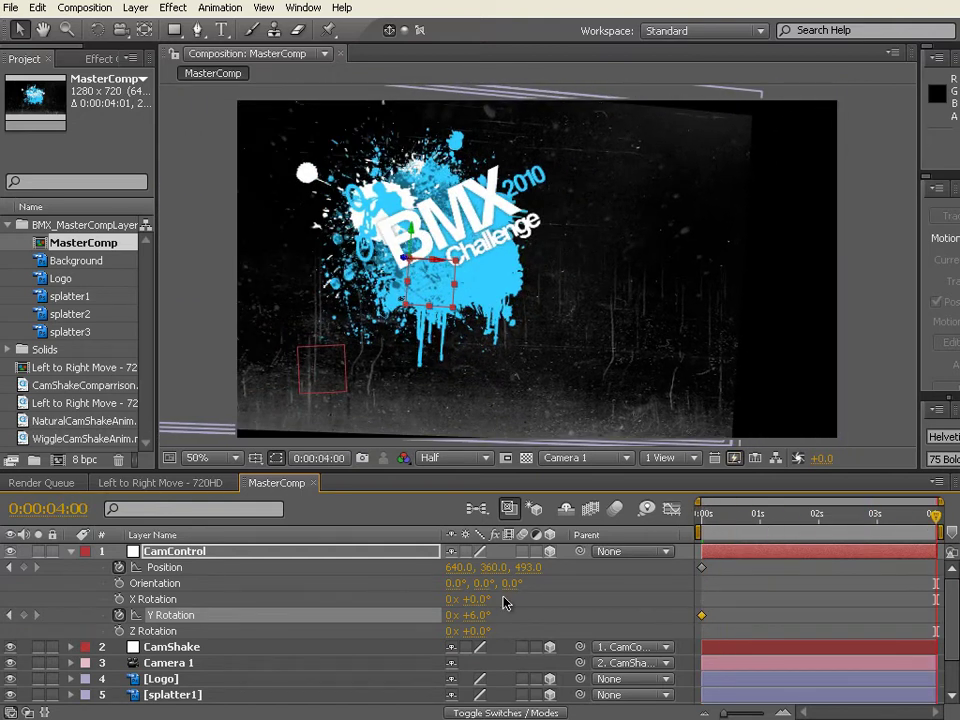
drag(478, 620, 457, 618)
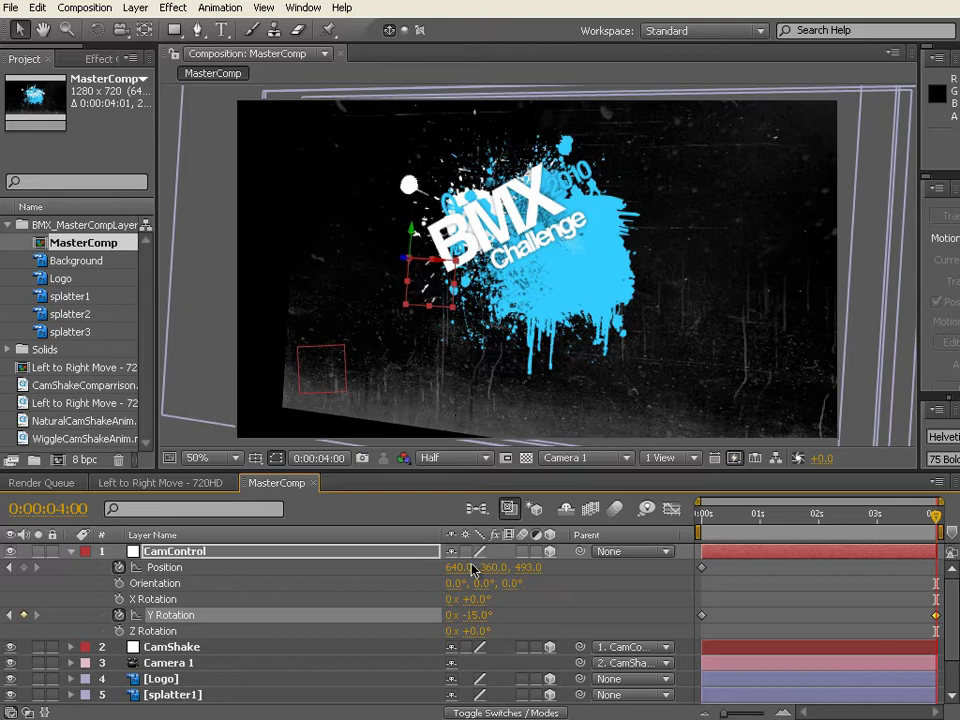
drag(489, 570, 410, 572)
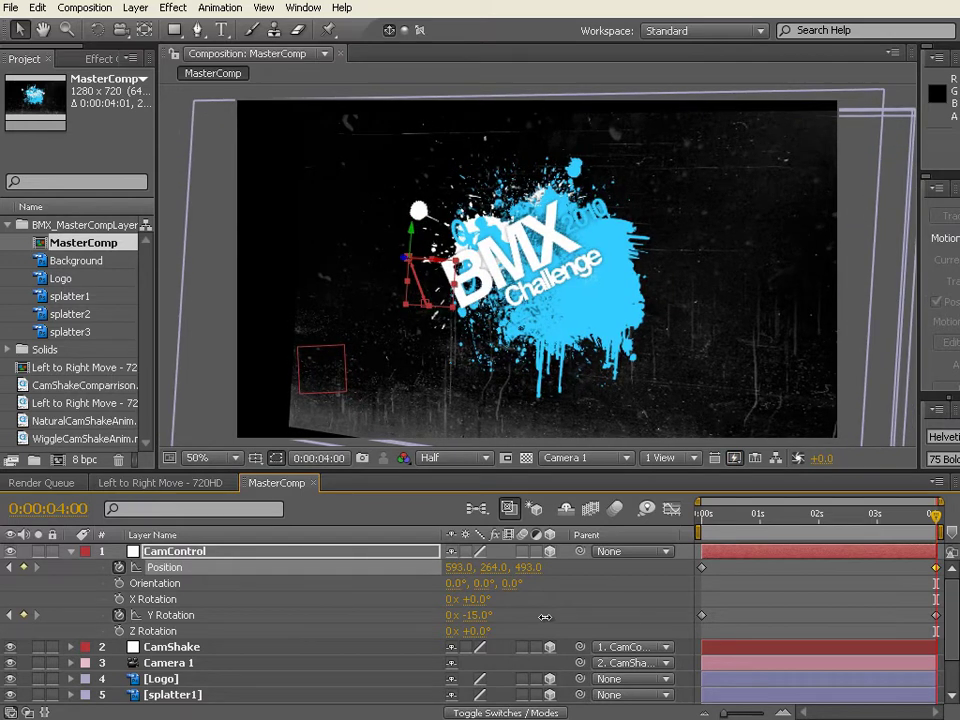
drag(478, 615, 495, 617)
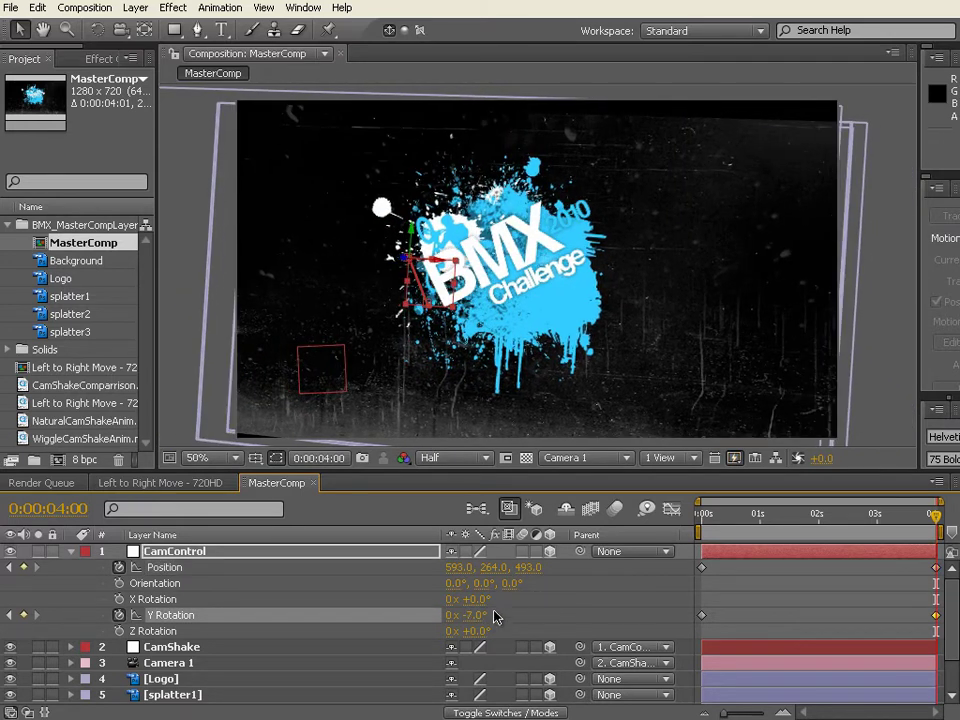
drag(470, 573, 371, 568)
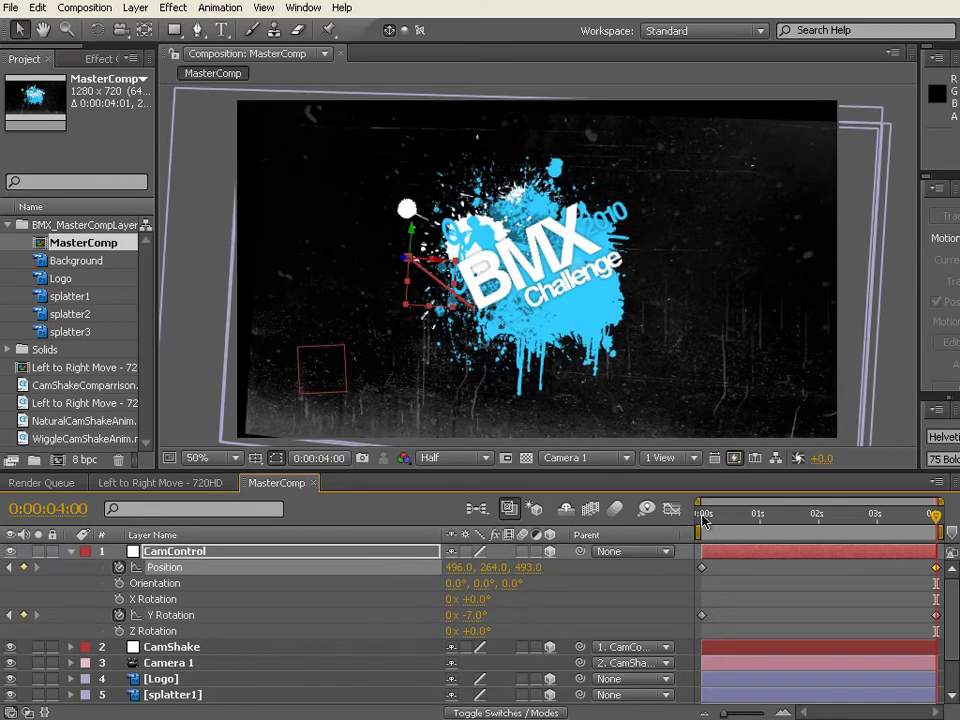
mouse_move(703, 517)
mouse_down()
mouse_move(935, 517)
mouse_move(683, 525)
mouse_move(932, 517)
mouse_move(697, 521)
mouse_up()
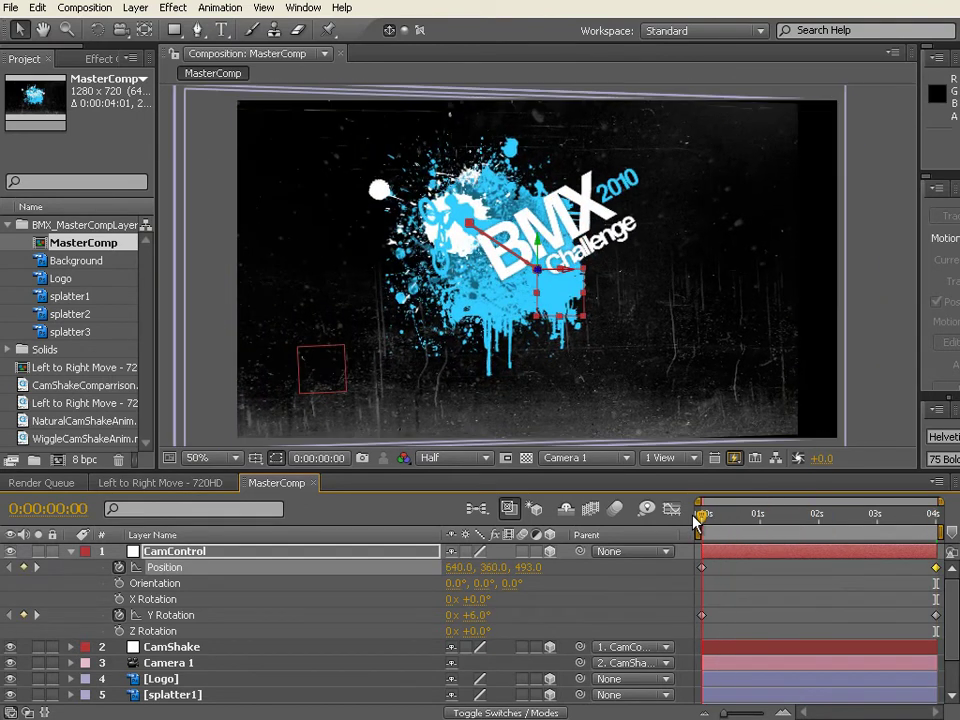
Scale the Background layer up past the frame edges and check it at 4 s
key(comma)
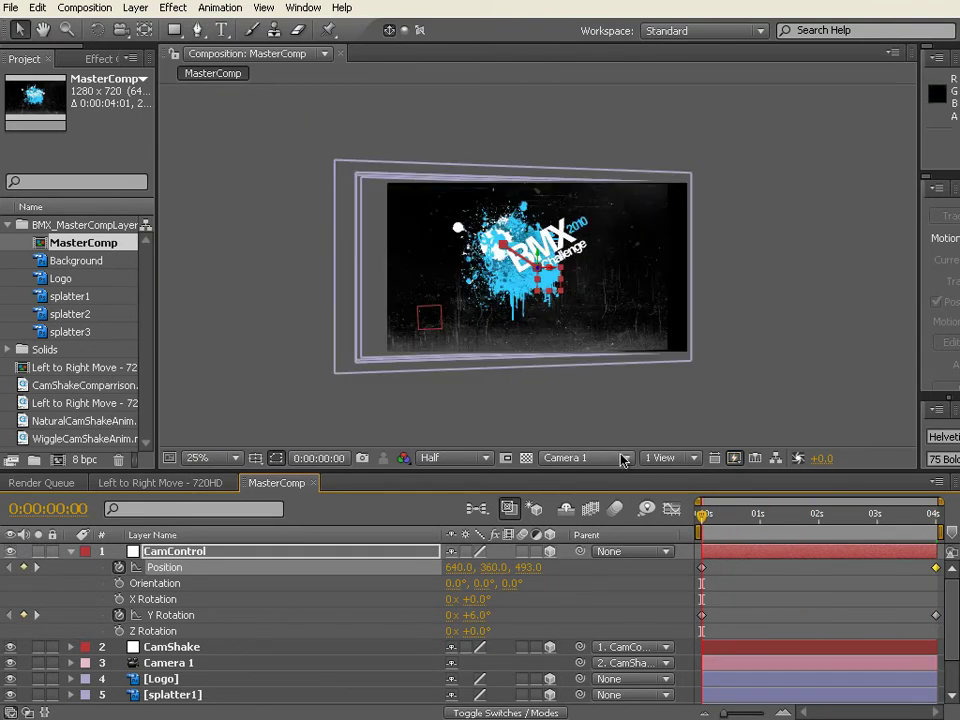
click(70, 551)
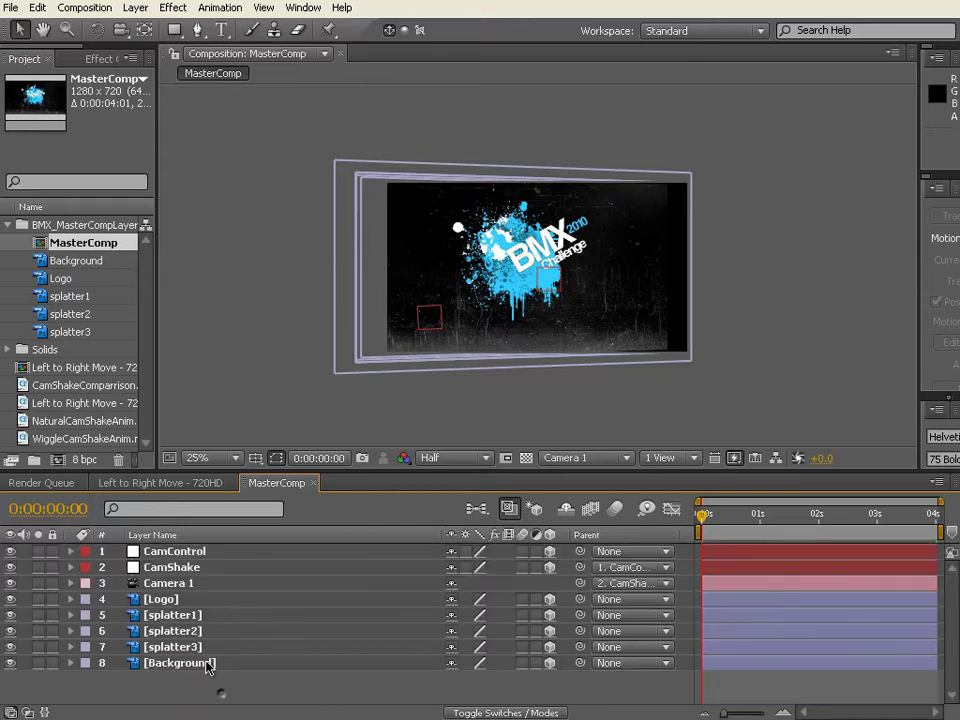
click(208, 663)
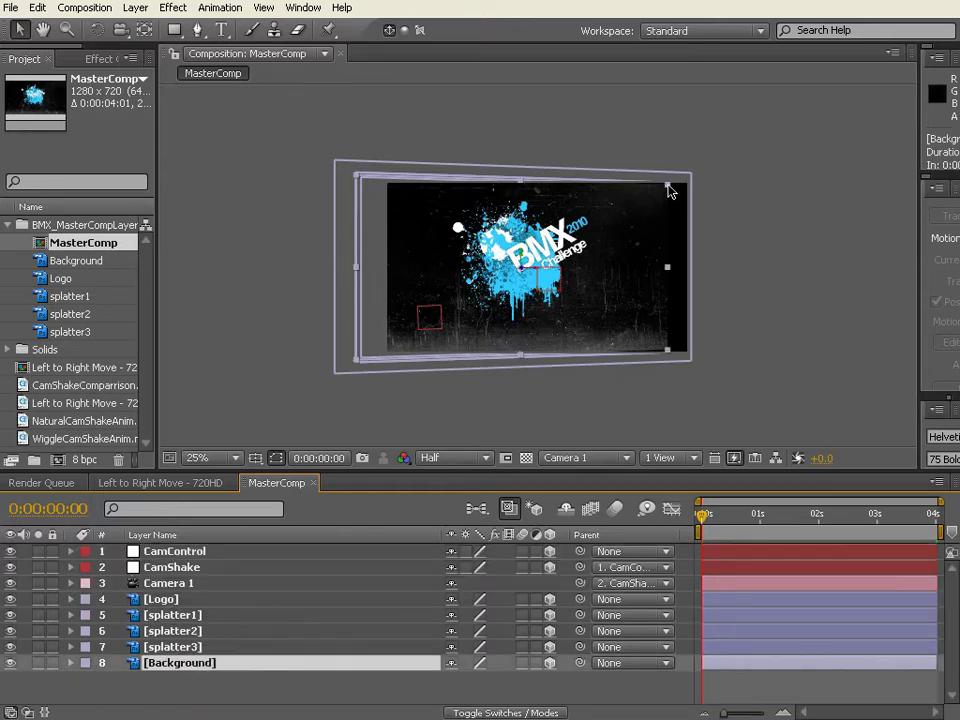
drag(670, 192, 697, 168)
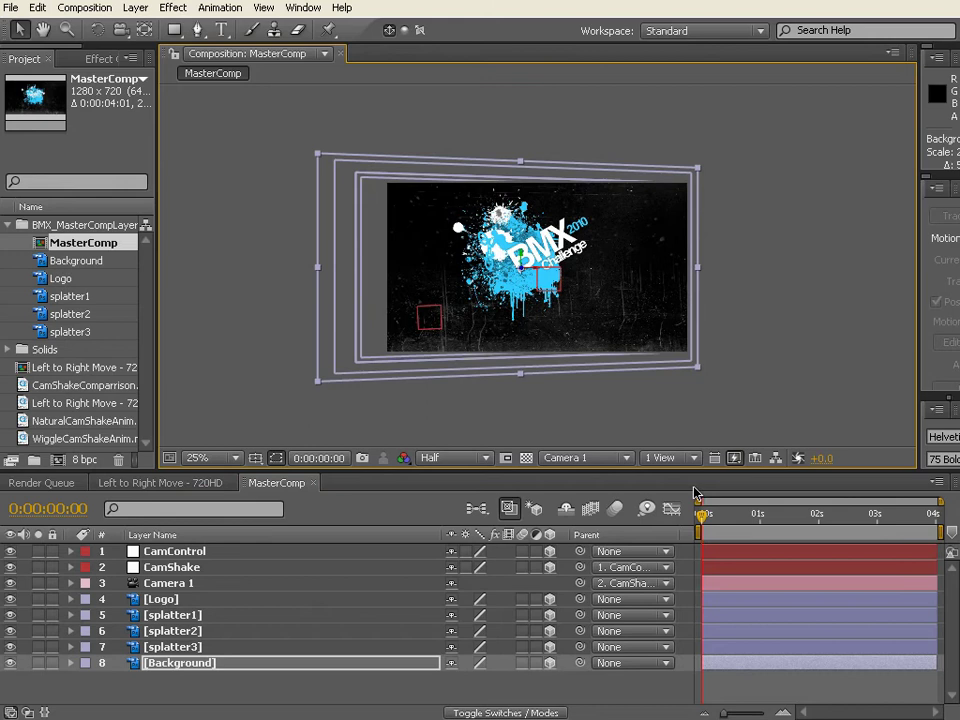
drag(703, 515, 727, 524)
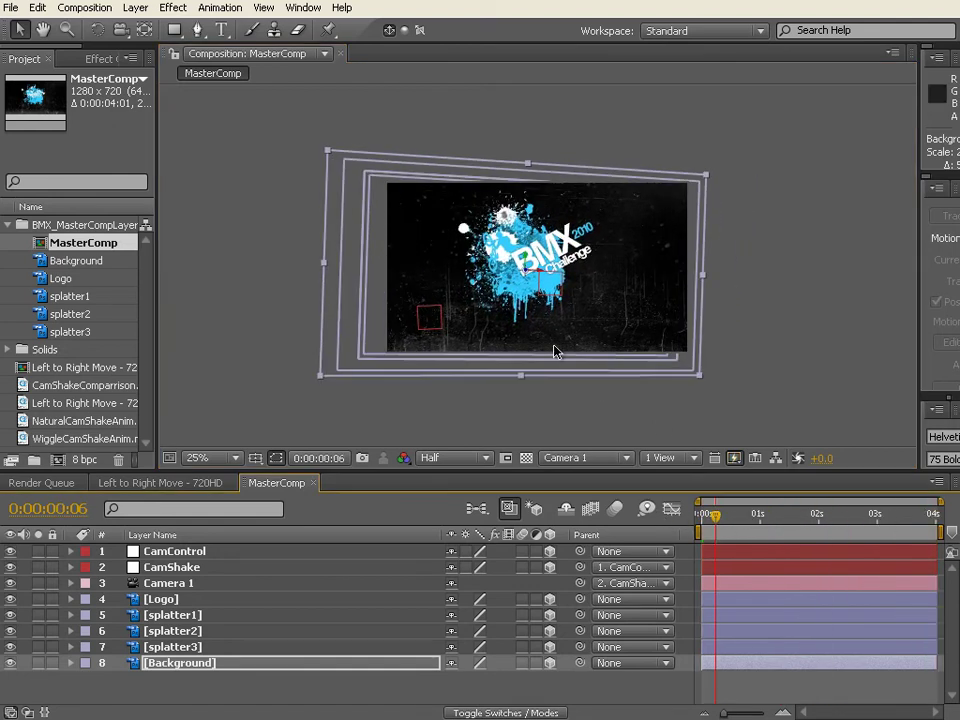
Turn on composition motion blur and motion blur for the Logo, splatter and Background layers
key(period)
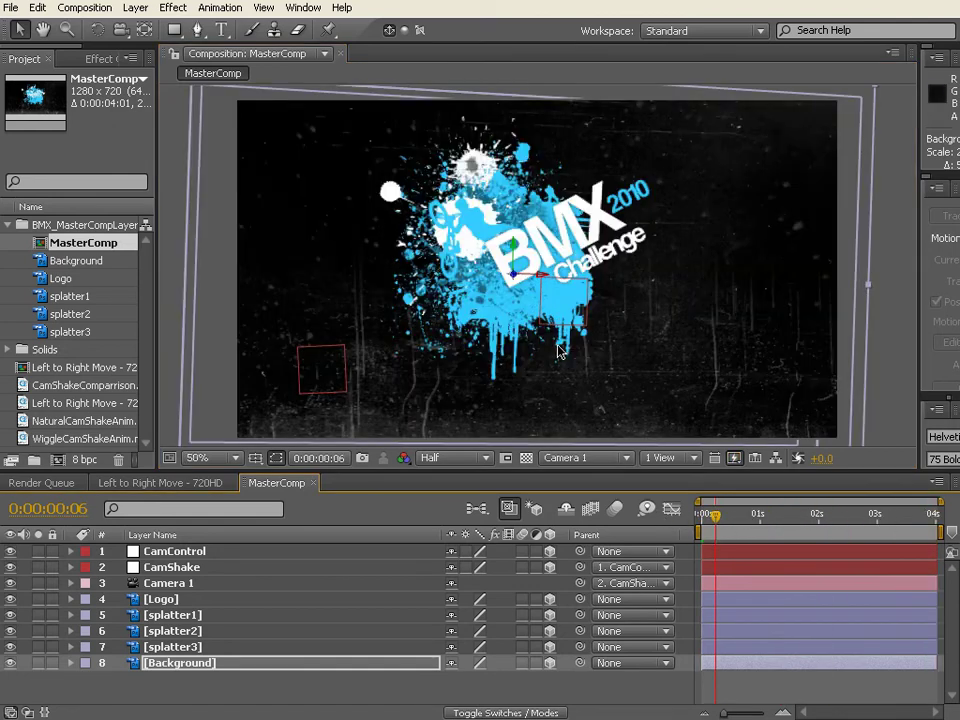
click(616, 509)
click(228, 613)
shift+click(160, 599)
shift+click(180, 663)
drag(522, 599, 523, 662)
Deselect the layers, return to the start and RAM preview the motion-blurred animation
key(F2)
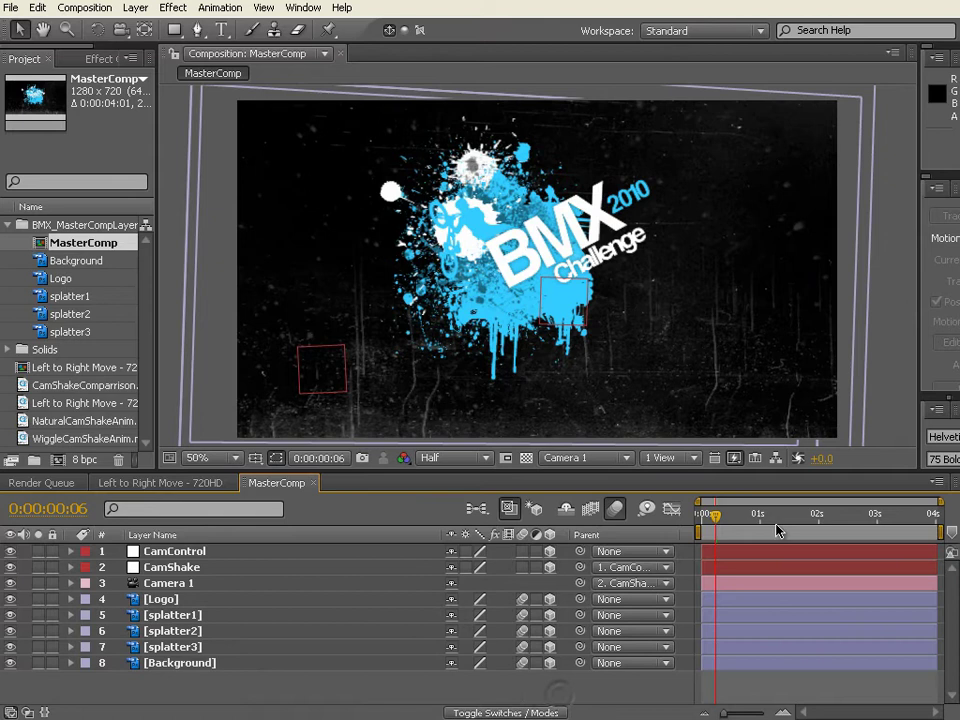
key(Home)
key(KP_0)
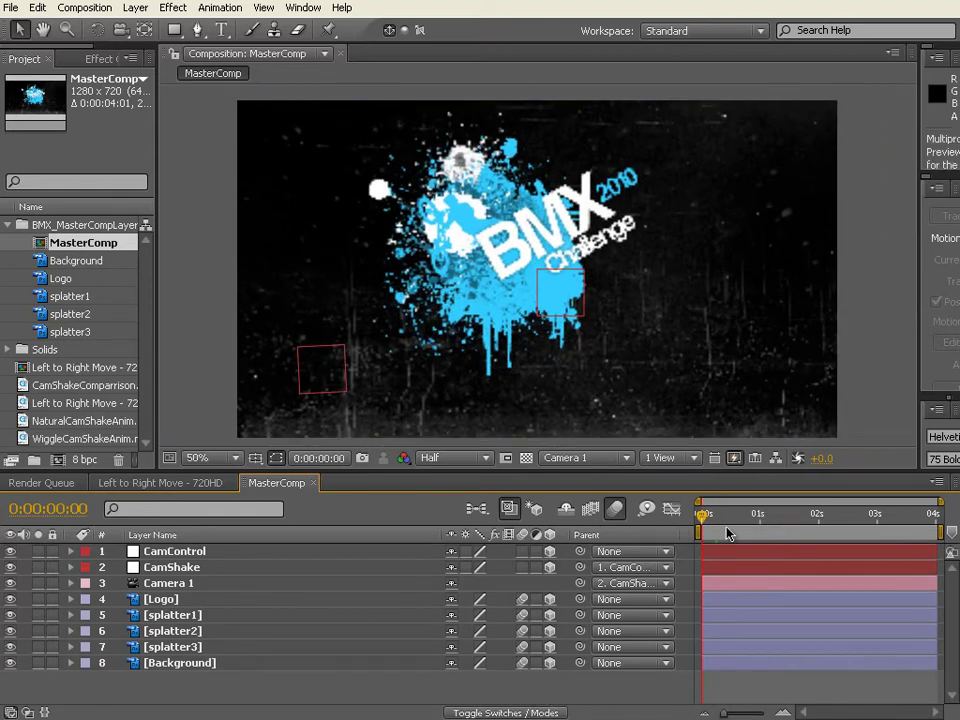